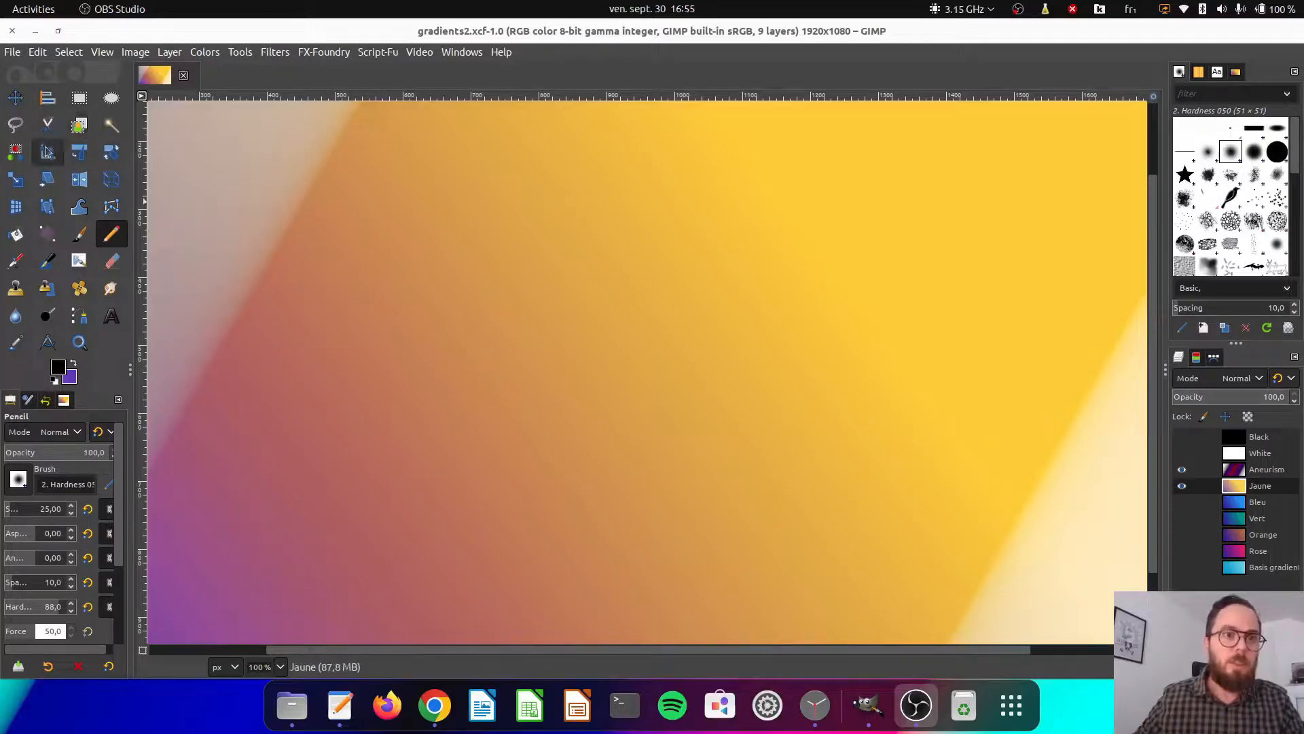
pyautogui.click(20, 208)
pyautogui.moveTo(362, 234); pyautogui.dragTo(568, 236)
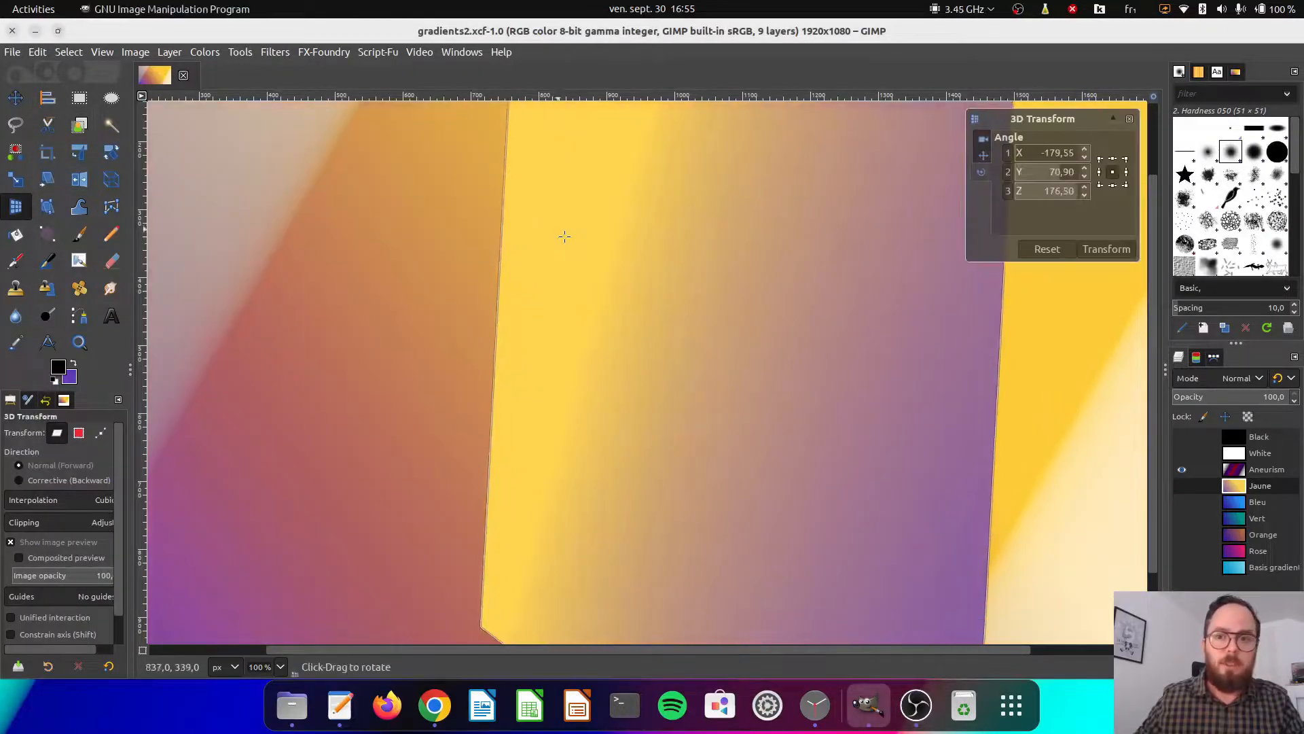
pyautogui.scroll(-1, 633, 264)
pyautogui.scroll(-1, 634, 264)
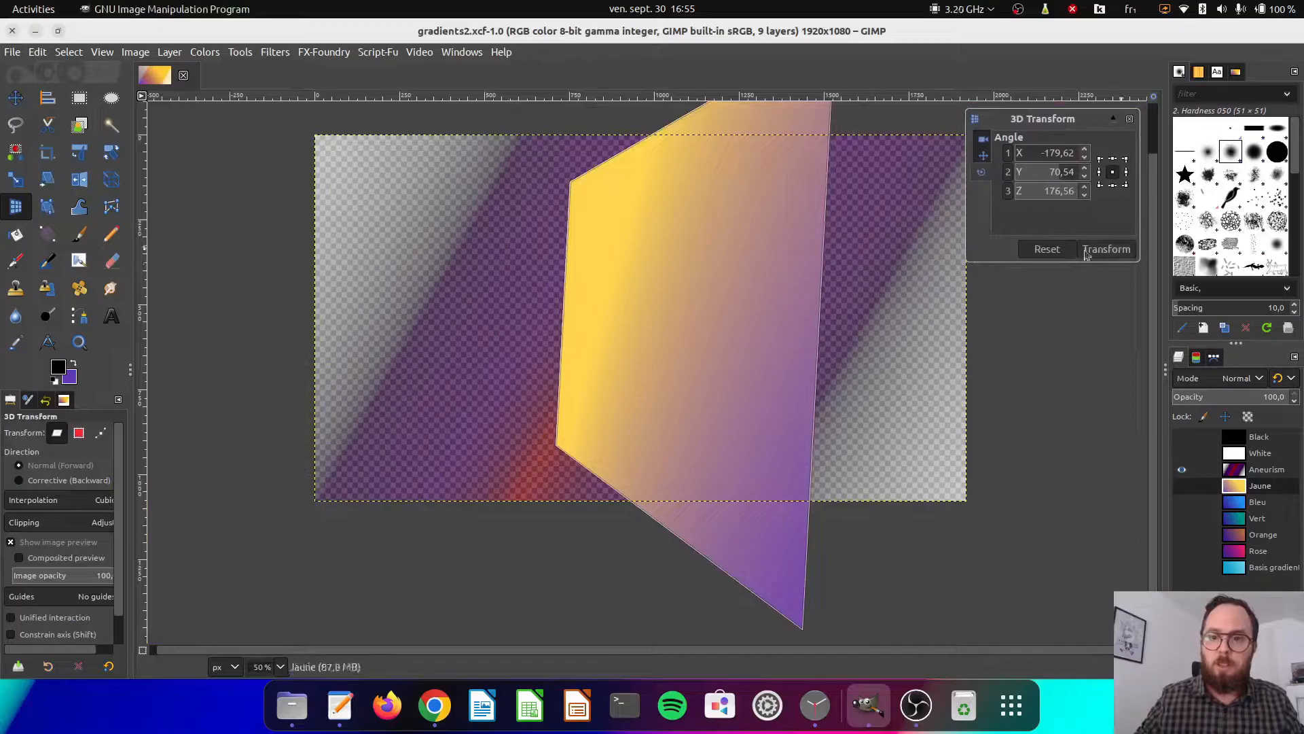
pyautogui.click(1047, 249)
pyautogui.click(79, 207)
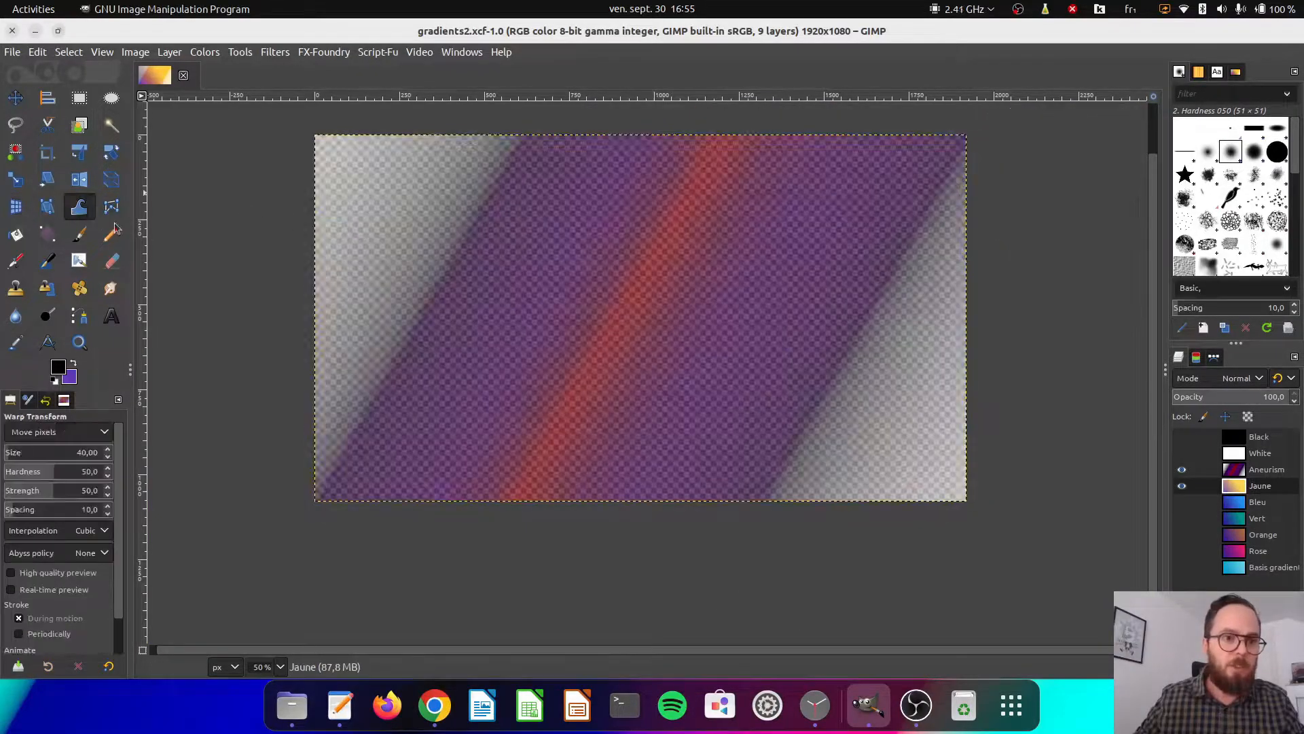
# Paint a thin black Paintbrush stroke across the upper half of the Jaune layer and a Pencil stroke just above it.
pyautogui.click(80, 234)
pyautogui.moveTo(381, 245); pyautogui.dragTo(828, 292)
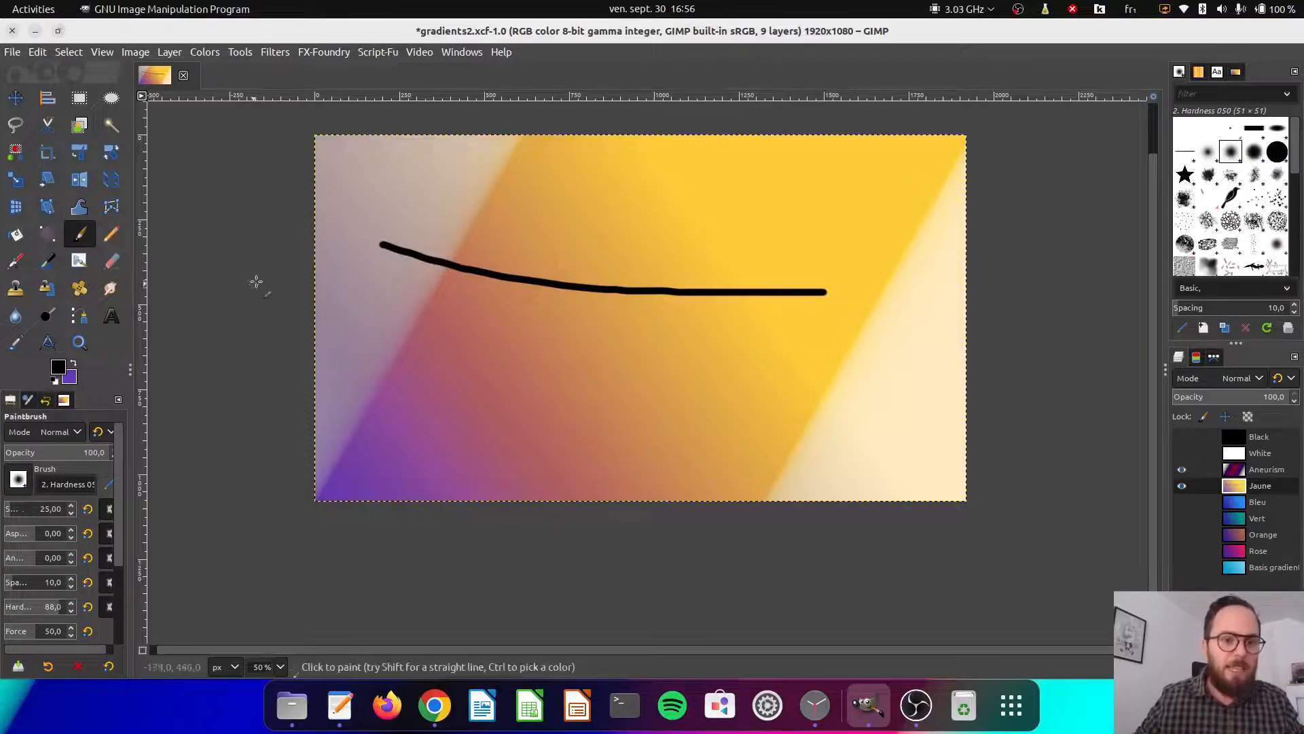
pyautogui.click(111, 234)
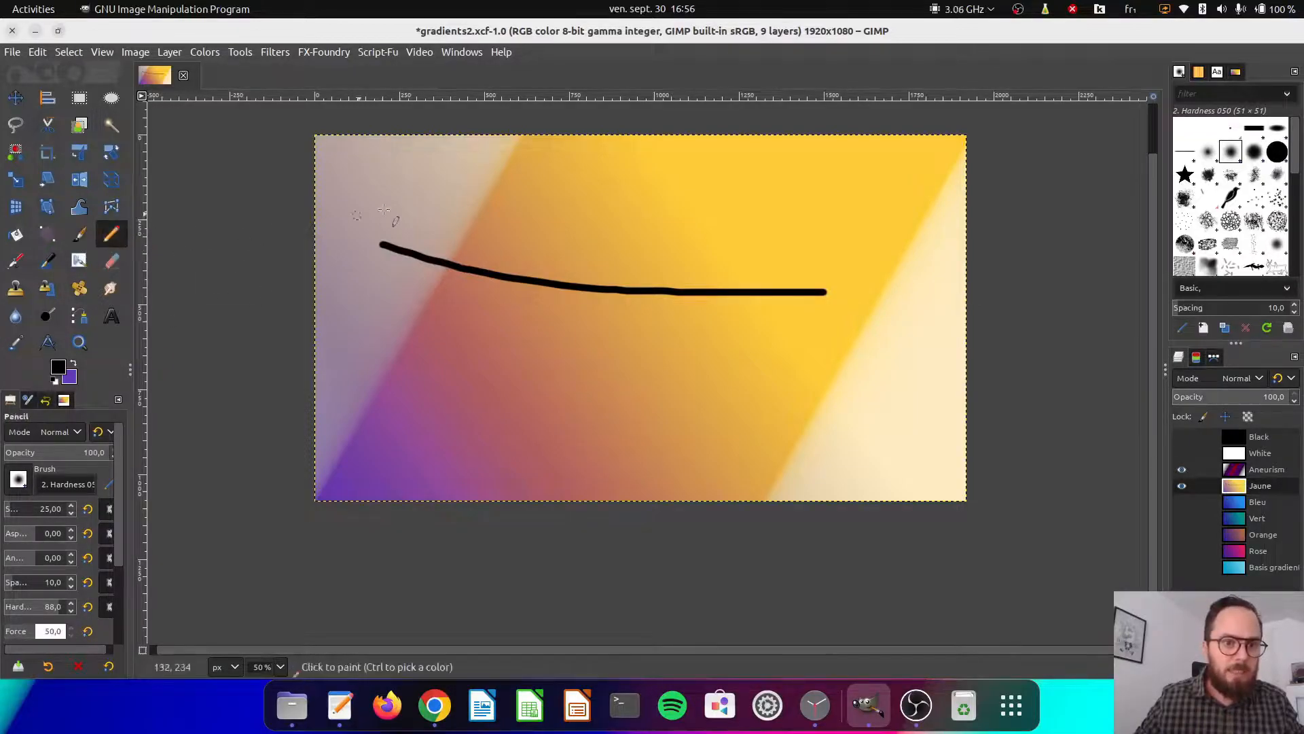
pyautogui.moveTo(434, 207); pyautogui.dragTo(762, 234)
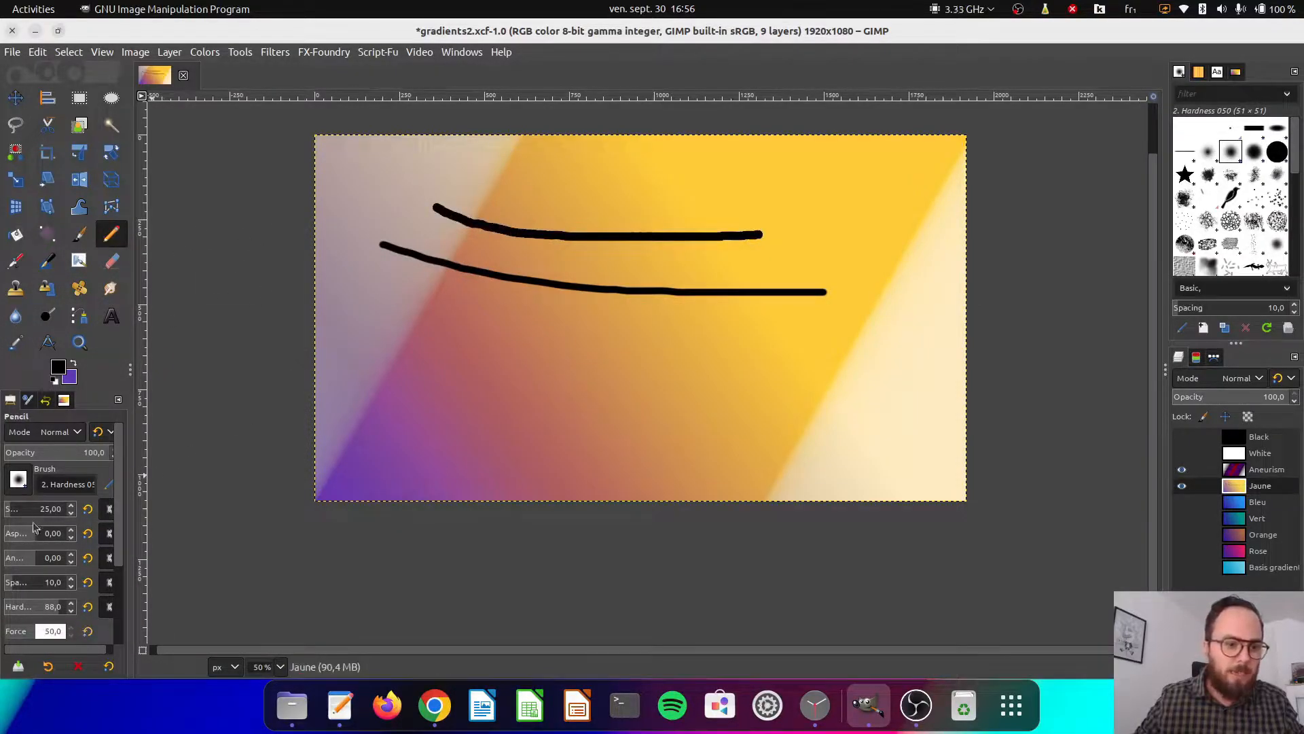
# Set the Pencil size to 358 and draw a thick black stroke across the lower half of the image.
pyautogui.moveTo(29, 515); pyautogui.dragTo(42, 511)
pyautogui.moveTo(429, 382)
pyautogui.mouseDown()
pyautogui.moveTo(601, 399)
pyautogui.moveTo(825, 390)
pyautogui.mouseUp()
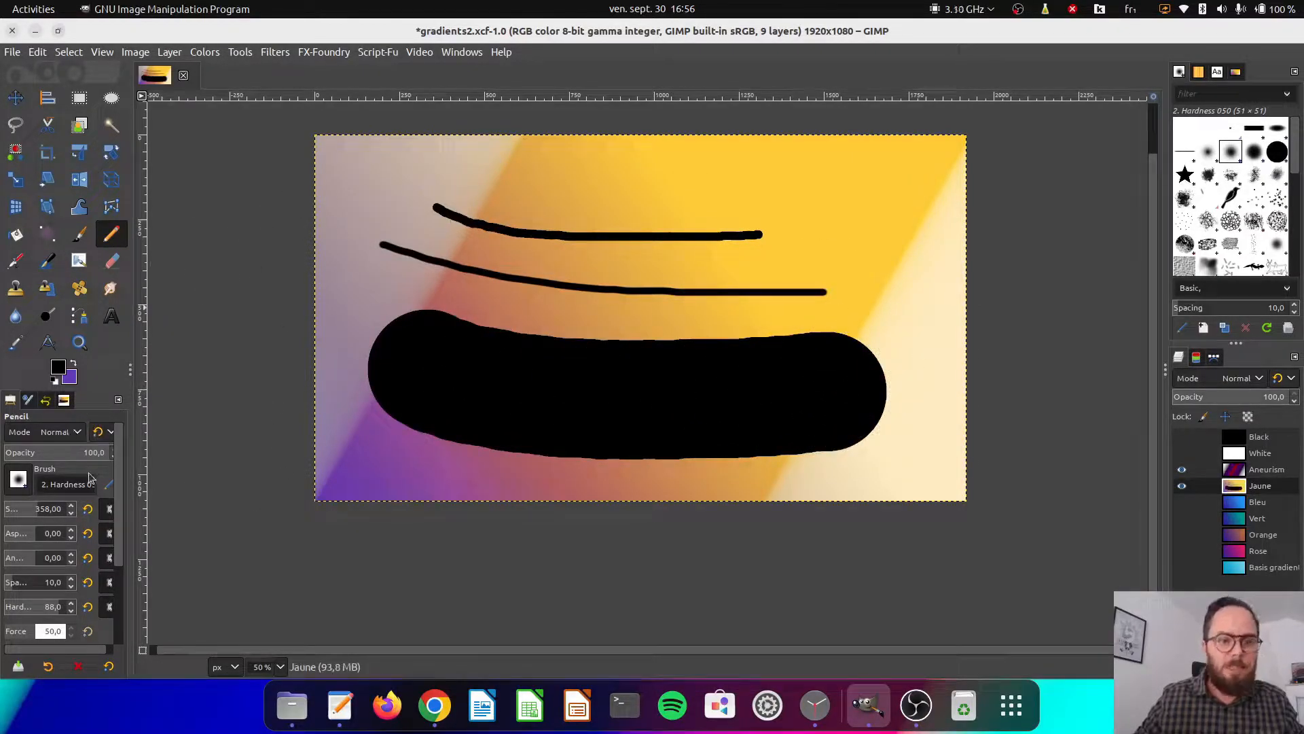
# Detach the Tool Options dialog, enlarge it, and dock it as its own column between the toolbox and the canvas.
pyautogui.moveTo(118, 468); pyautogui.dragTo(130, 377)
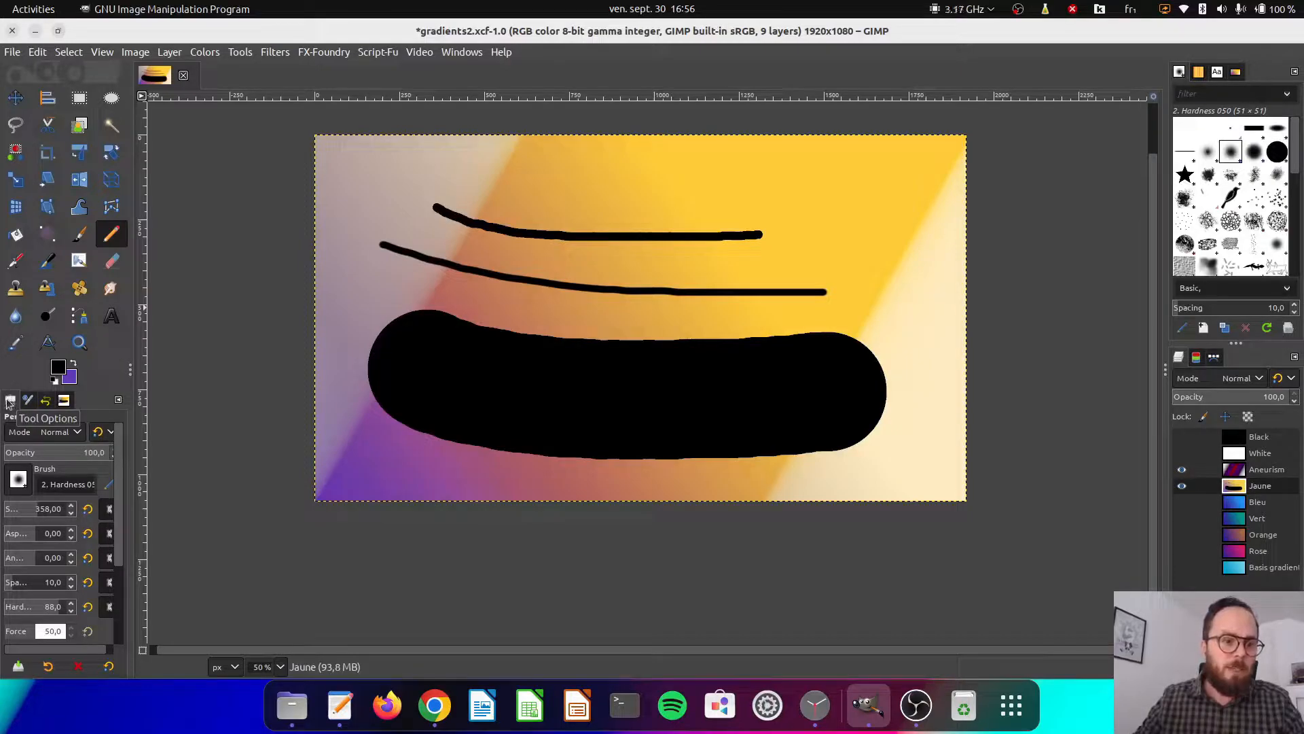
pyautogui.moveTo(10, 404); pyautogui.dragTo(226, 351)
pyautogui.moveTo(244, 276); pyautogui.dragTo(458, 186)
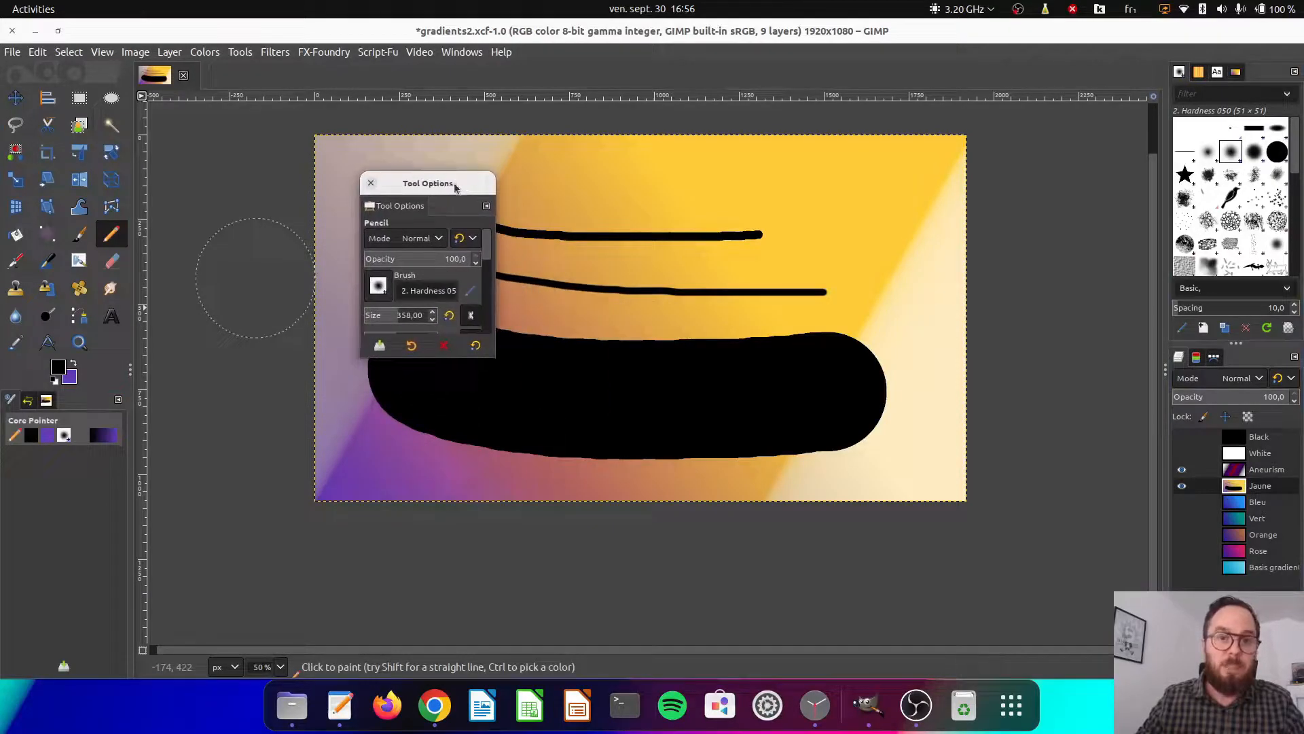
pyautogui.moveTo(488, 361); pyautogui.dragTo(558, 535)
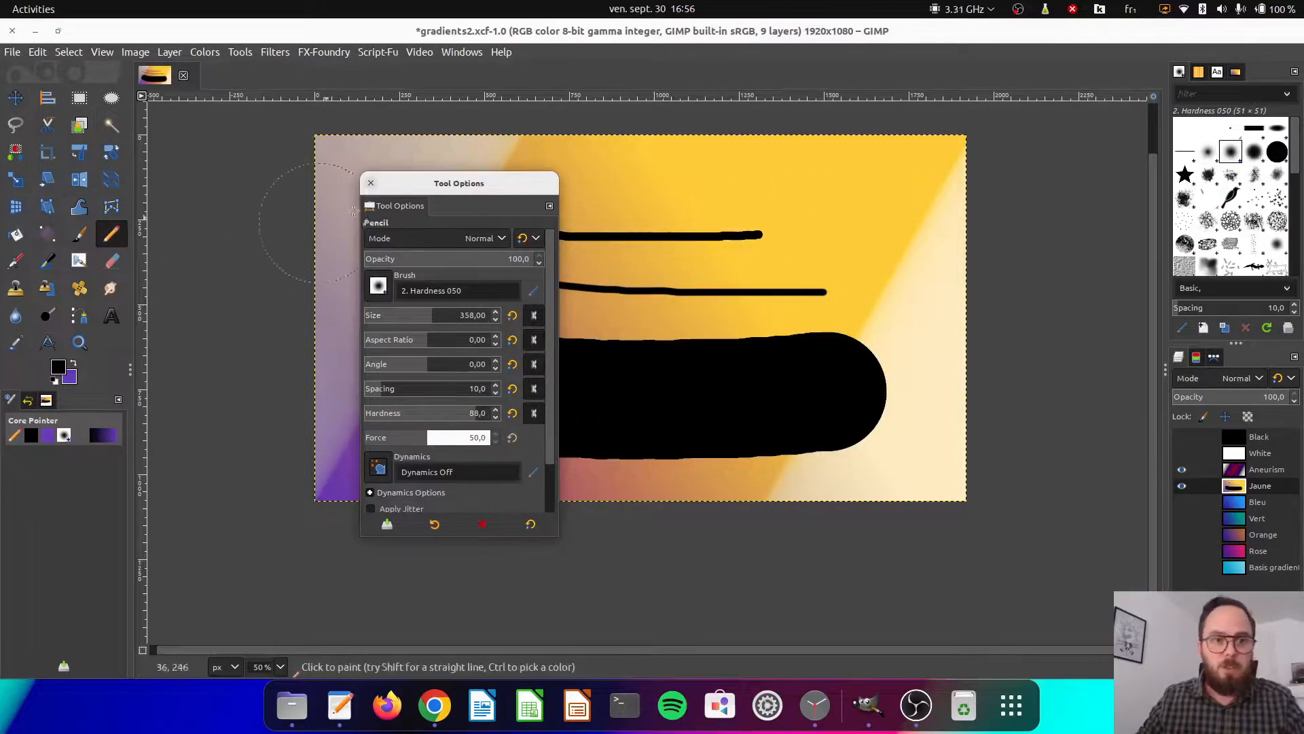
pyautogui.moveTo(411, 210); pyautogui.dragTo(125, 221)
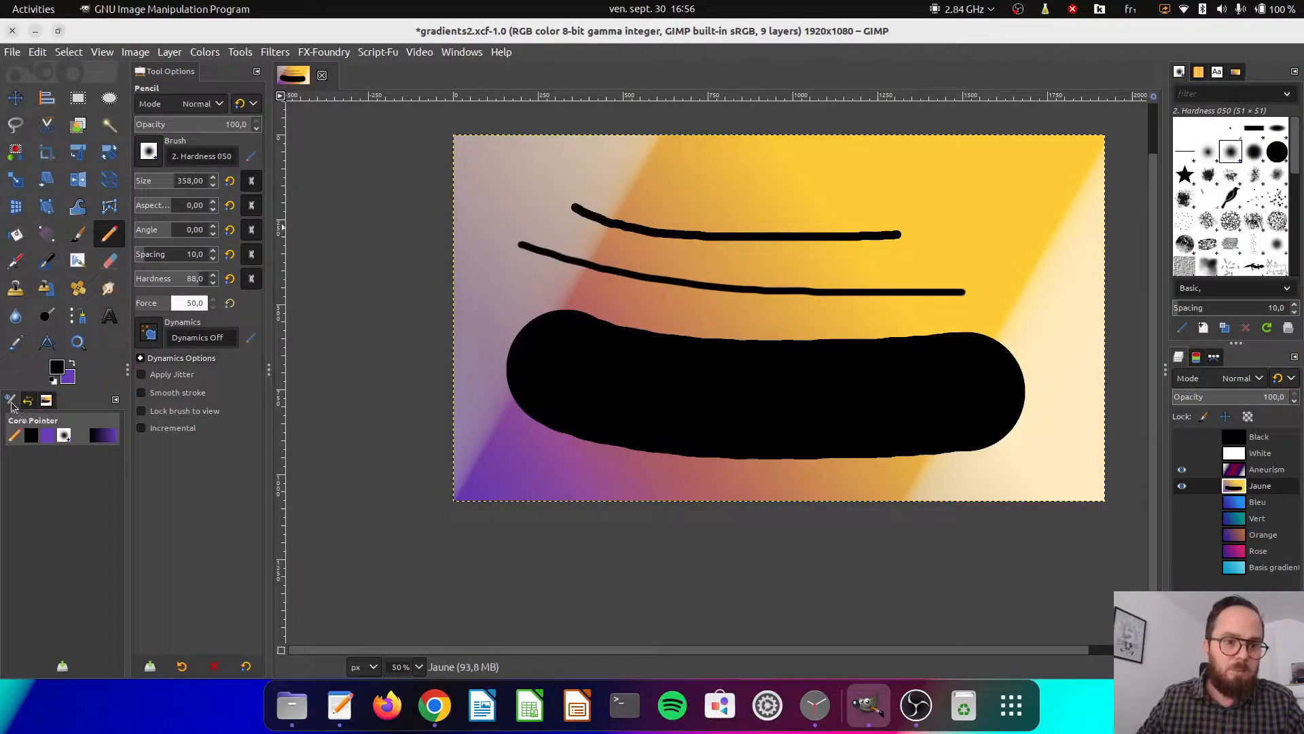
# Close the Device Status, Undo History and Images dialogs below the toolbox and narrow the toolbox to two tool columns.
pyautogui.click(114, 399)
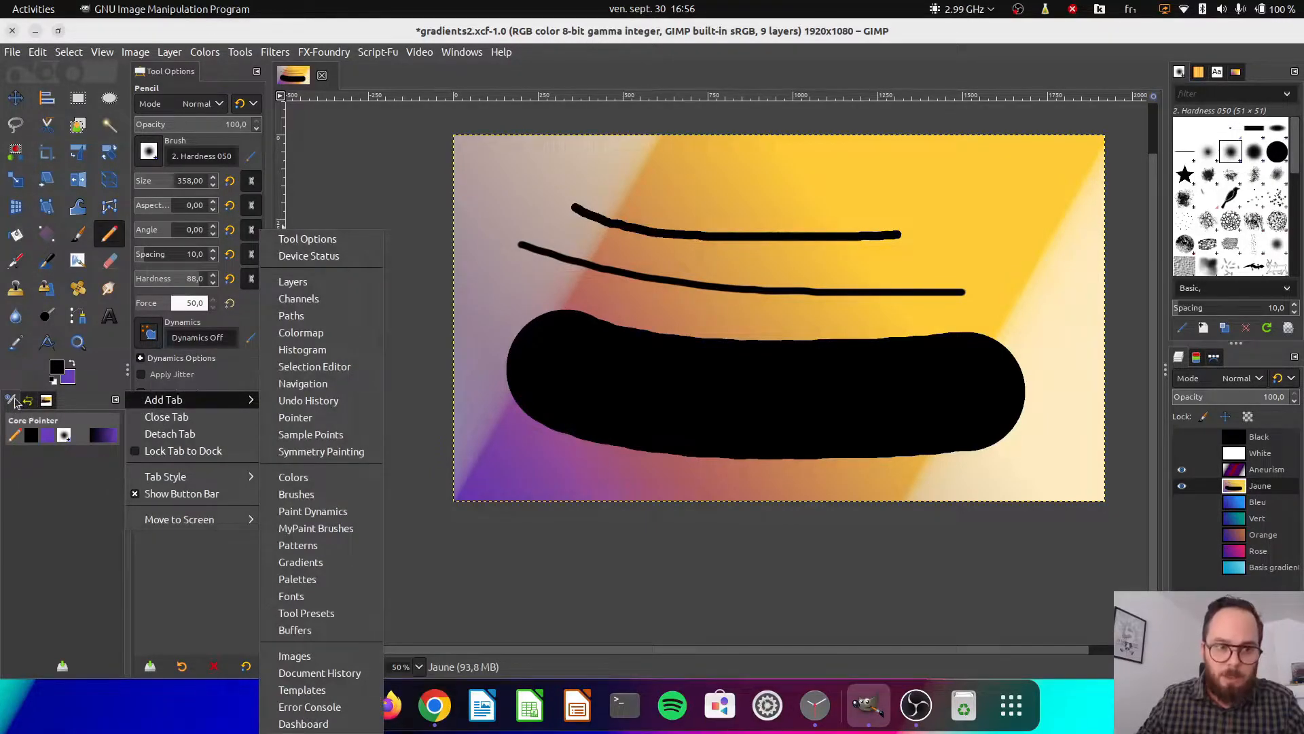
pyautogui.click(15, 402)
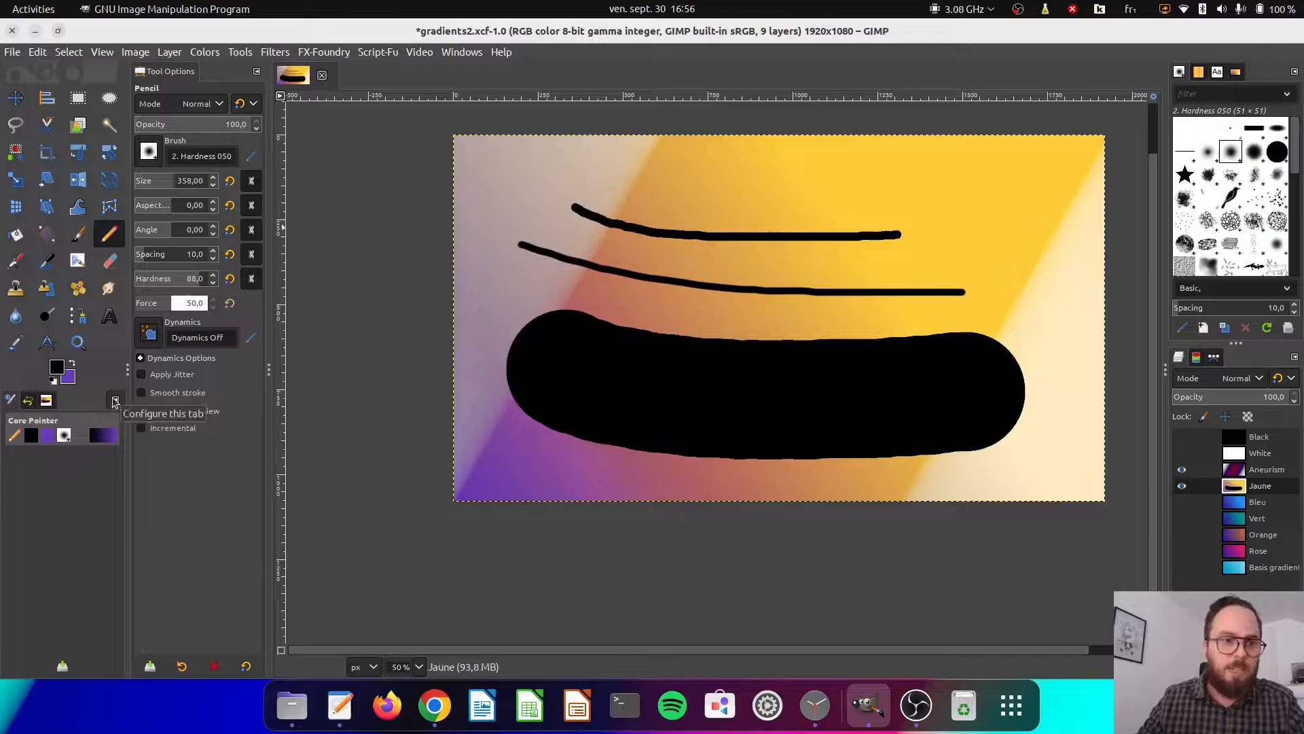
pyautogui.click(114, 401)
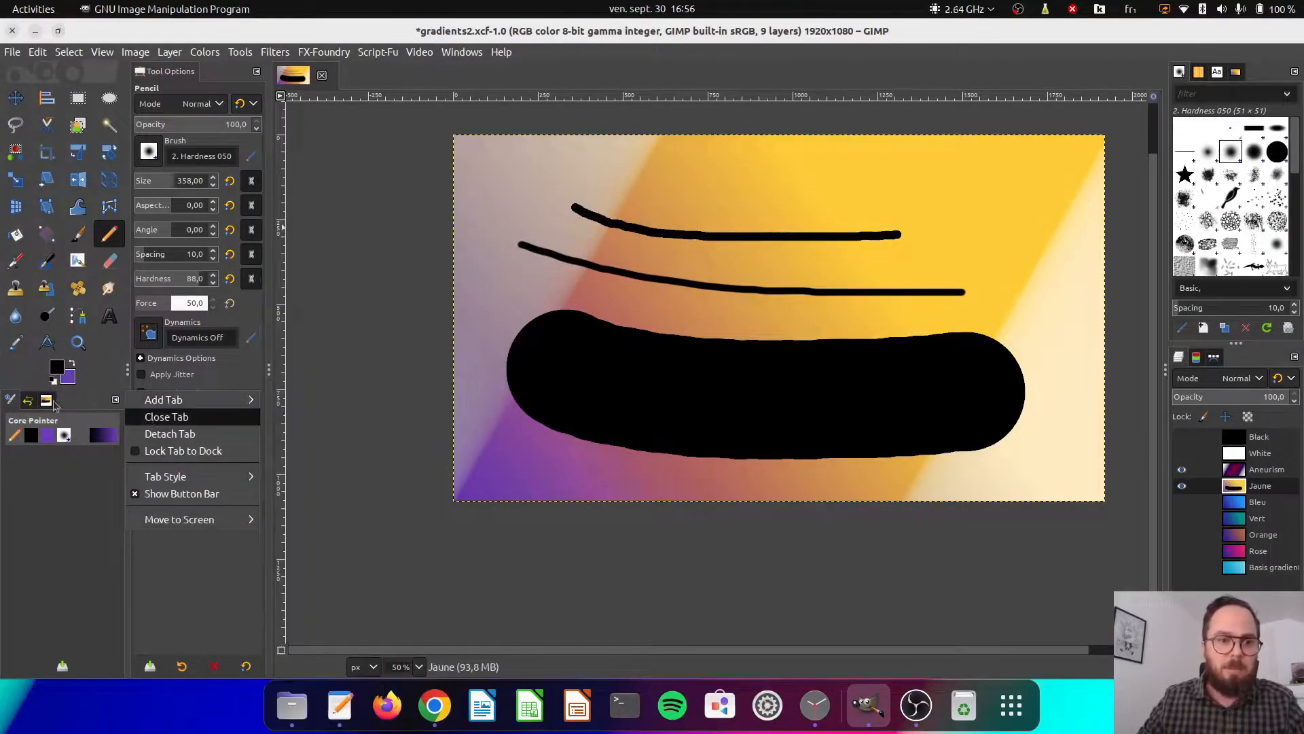
pyautogui.press('Return')
pyautogui.click(112, 401)
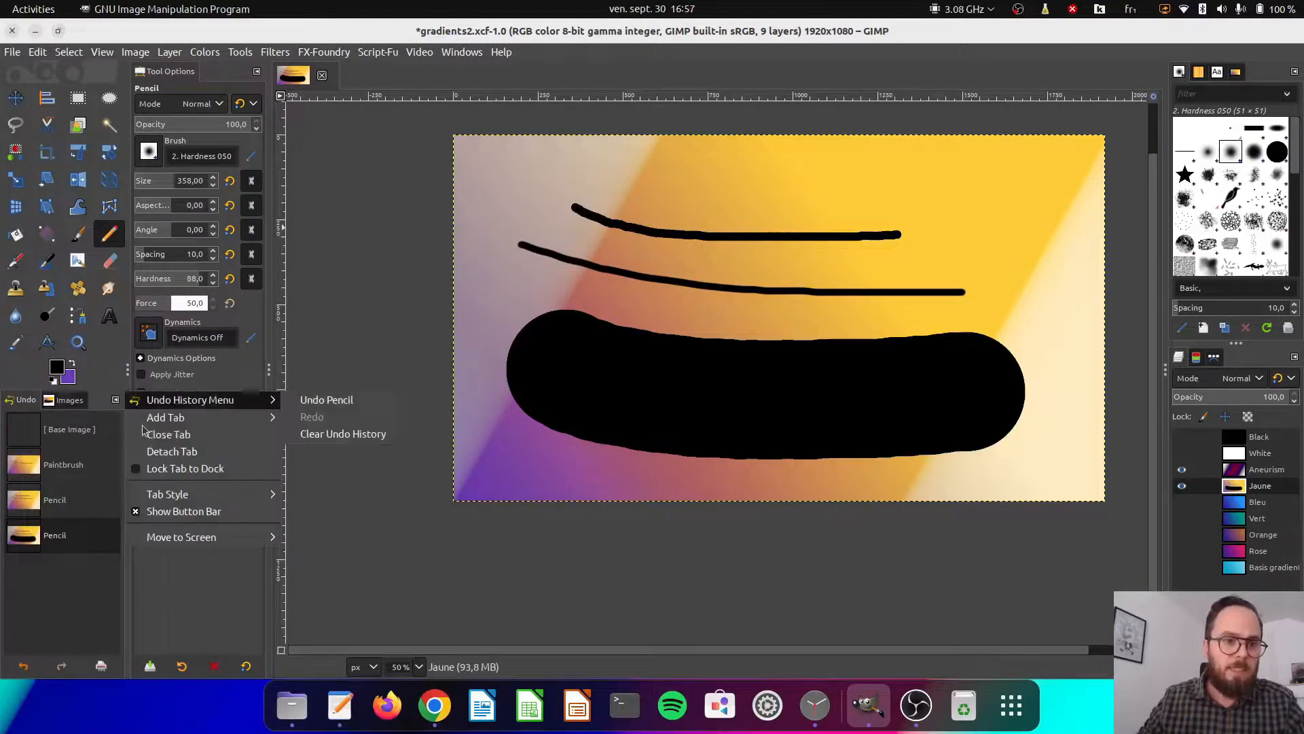
pyautogui.press('Return')
pyautogui.click(115, 400)
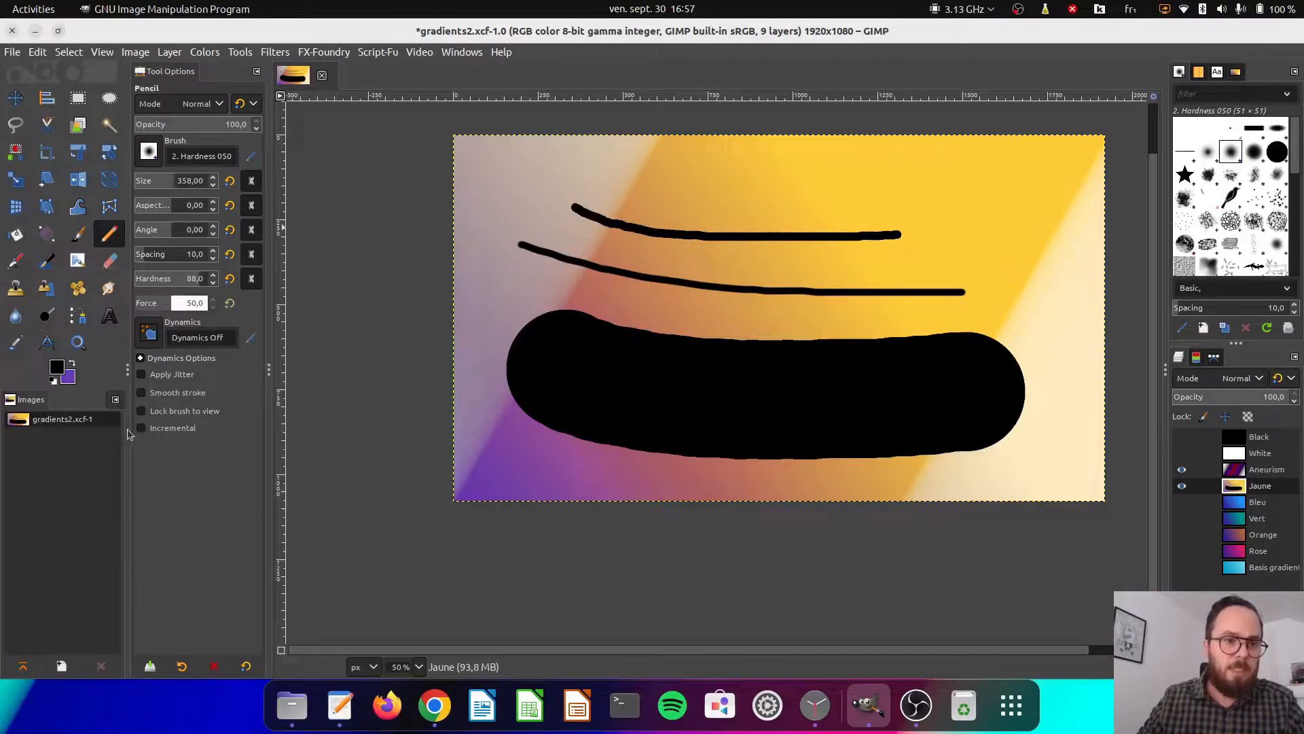
pyautogui.press('Escape')
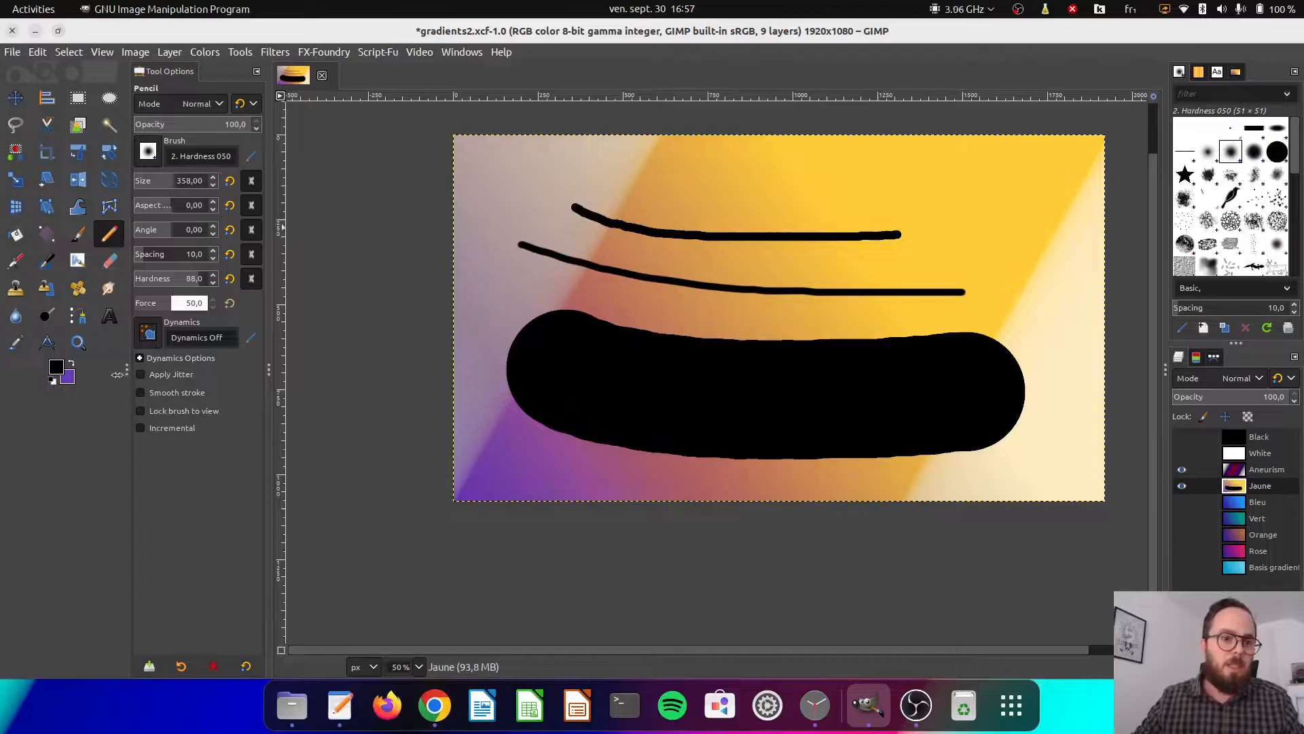
pyautogui.moveTo(120, 375); pyautogui.dragTo(76, 374)
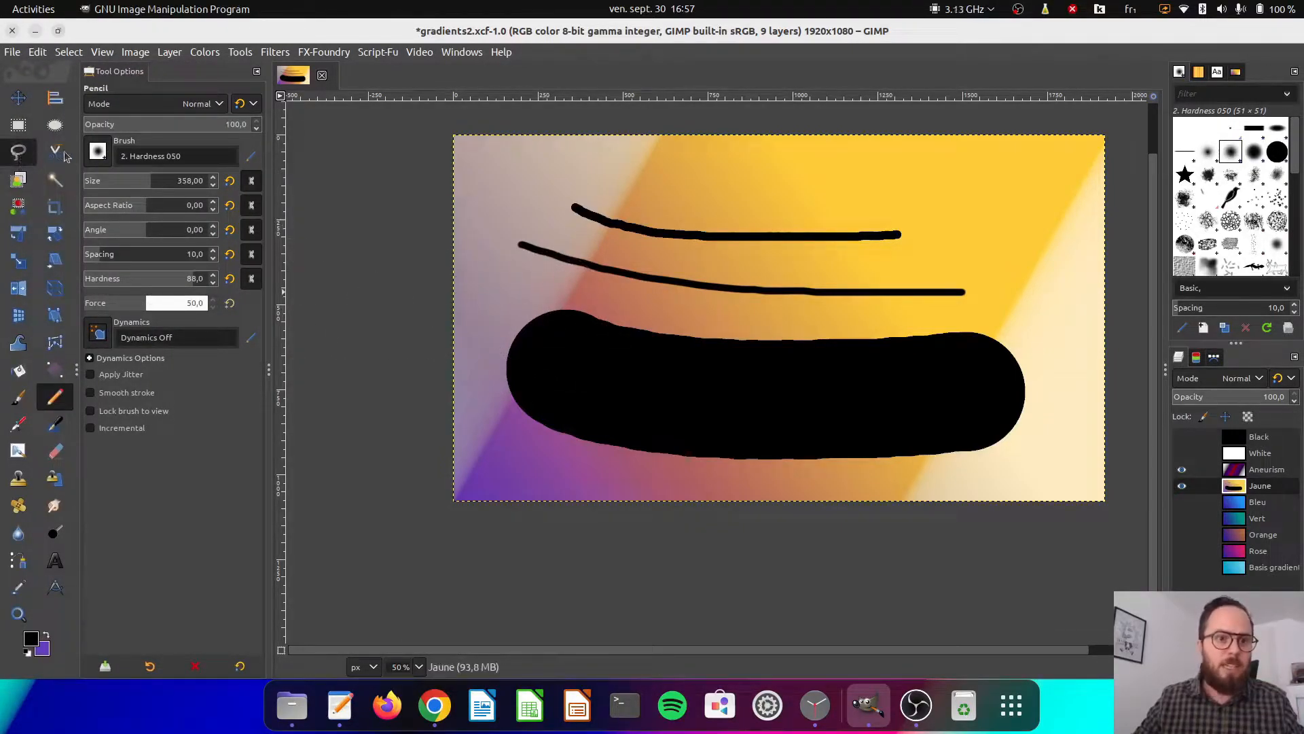
# Draw a closed polygonal selection around parts of the two thin strokes with the Free Select tool.
pyautogui.press('f')
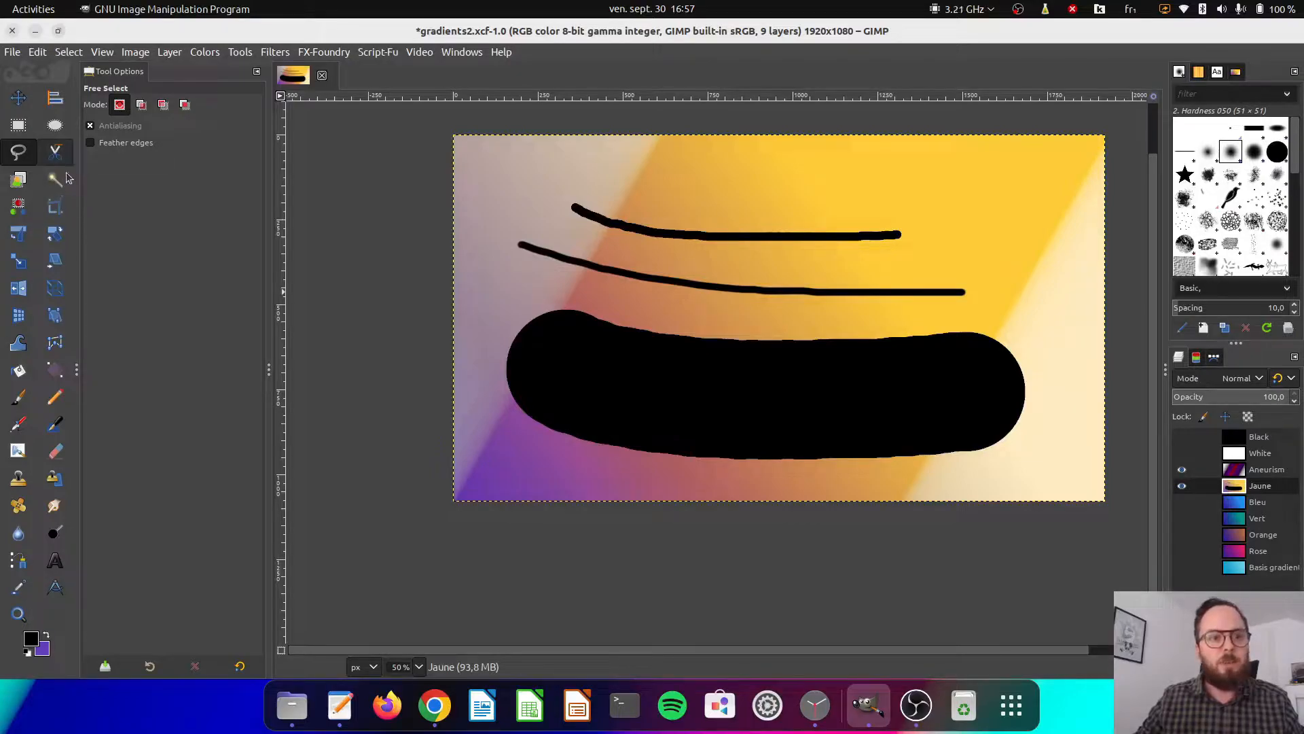
pyautogui.click(557, 199)
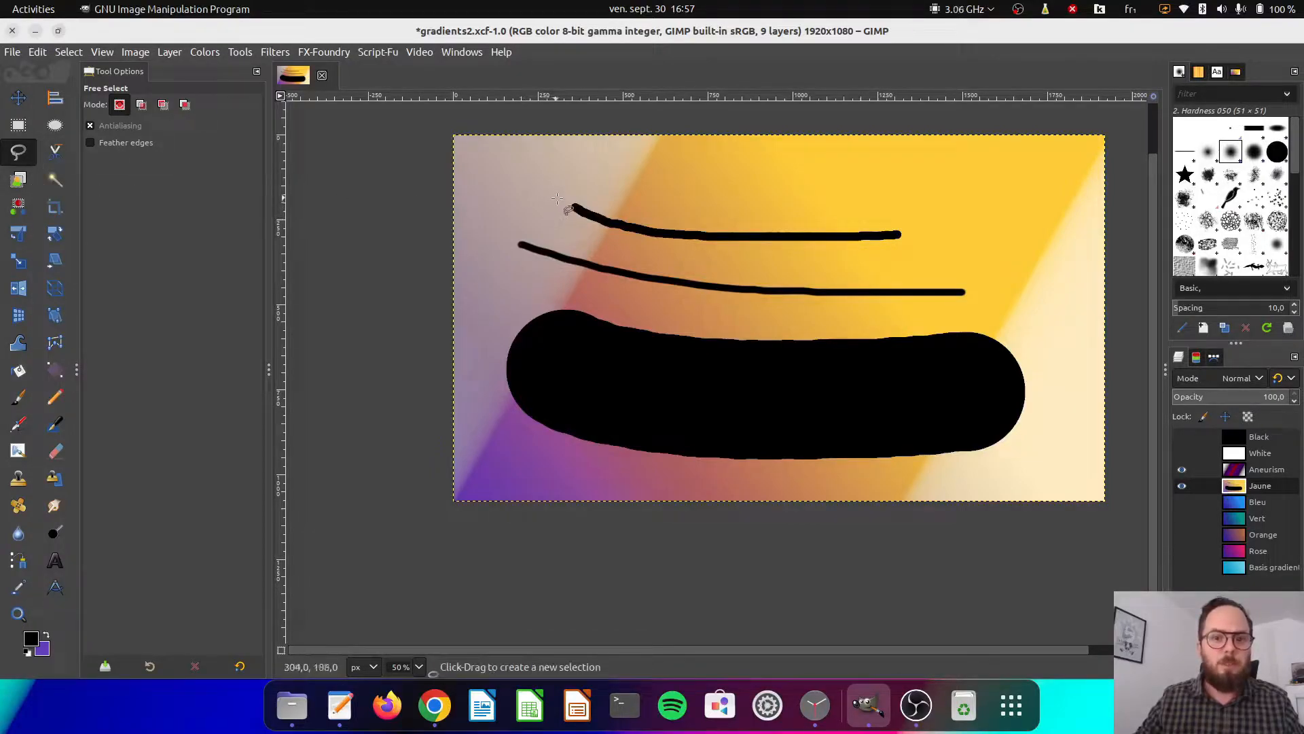
pyautogui.click(564, 234)
pyautogui.click(844, 198)
pyautogui.click(991, 239)
pyautogui.click(1015, 308)
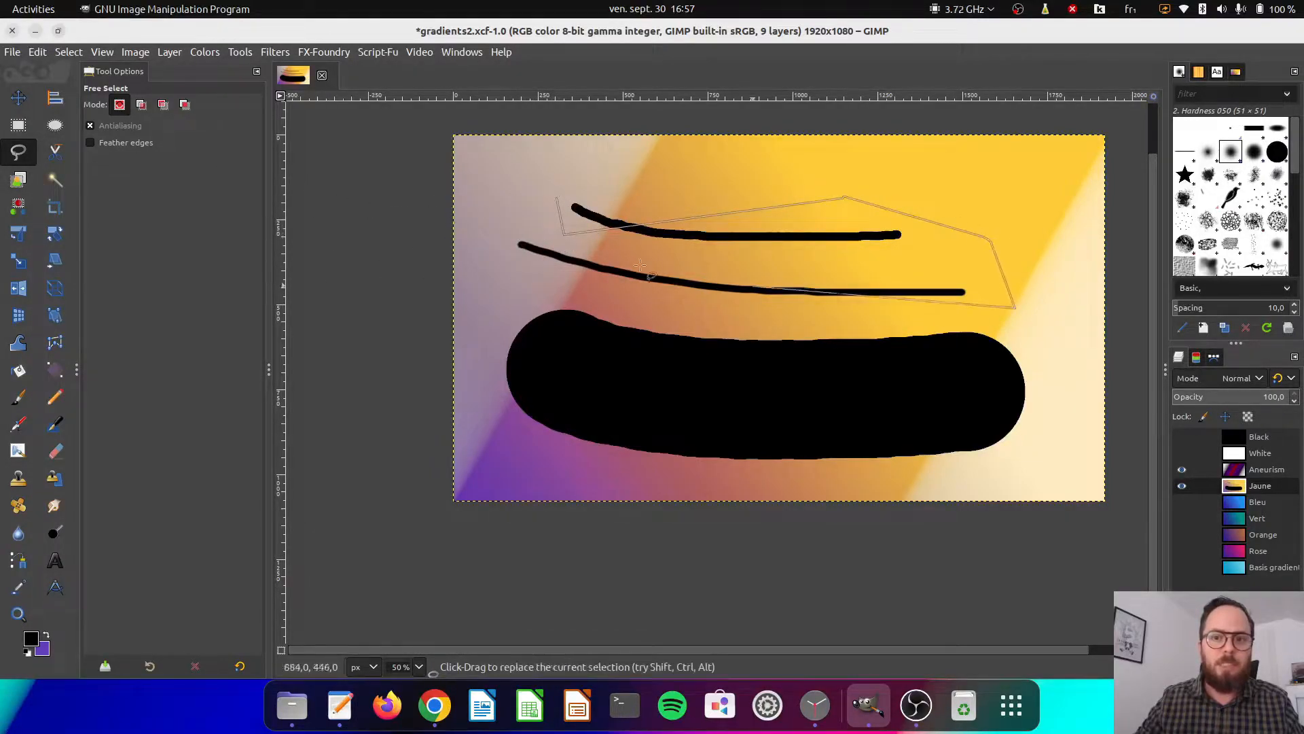
pyautogui.doubleClick(558, 200)
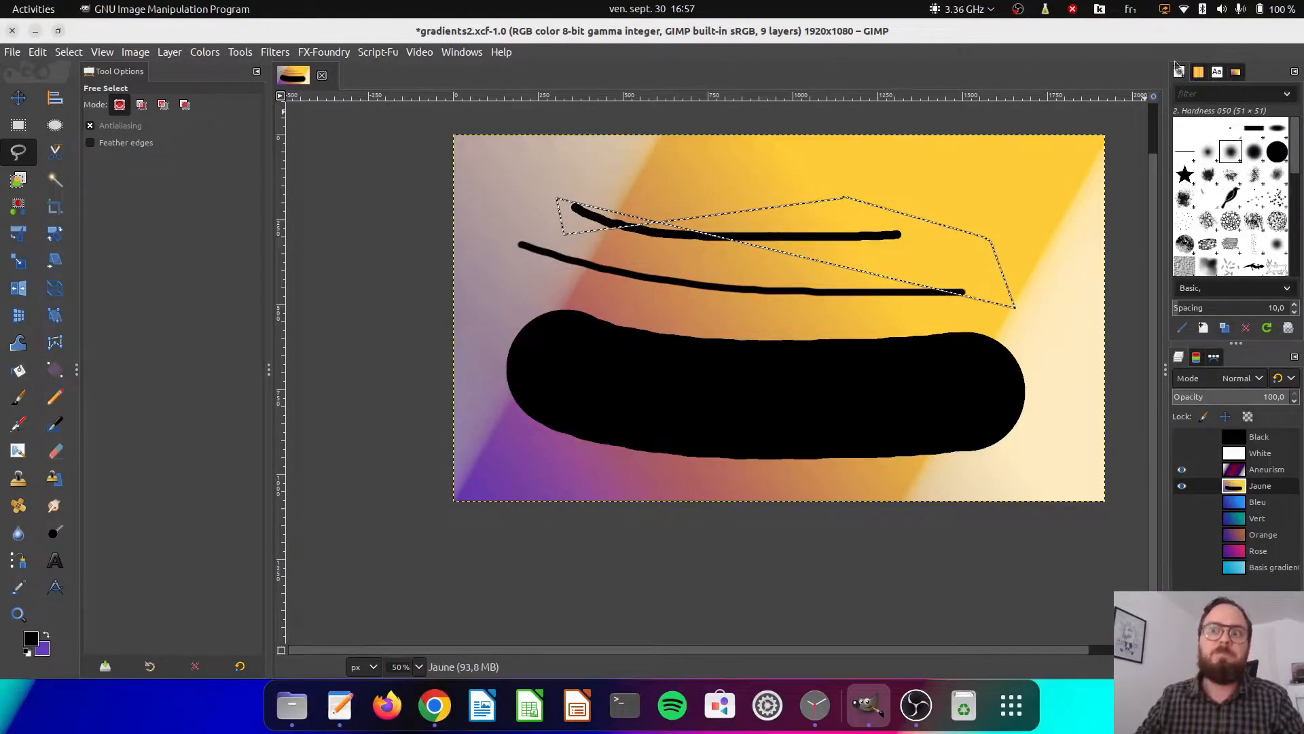
# Add the Navigation dialog and dock it in its own section above the Brushes dialog group.
pyautogui.click(420, 53)
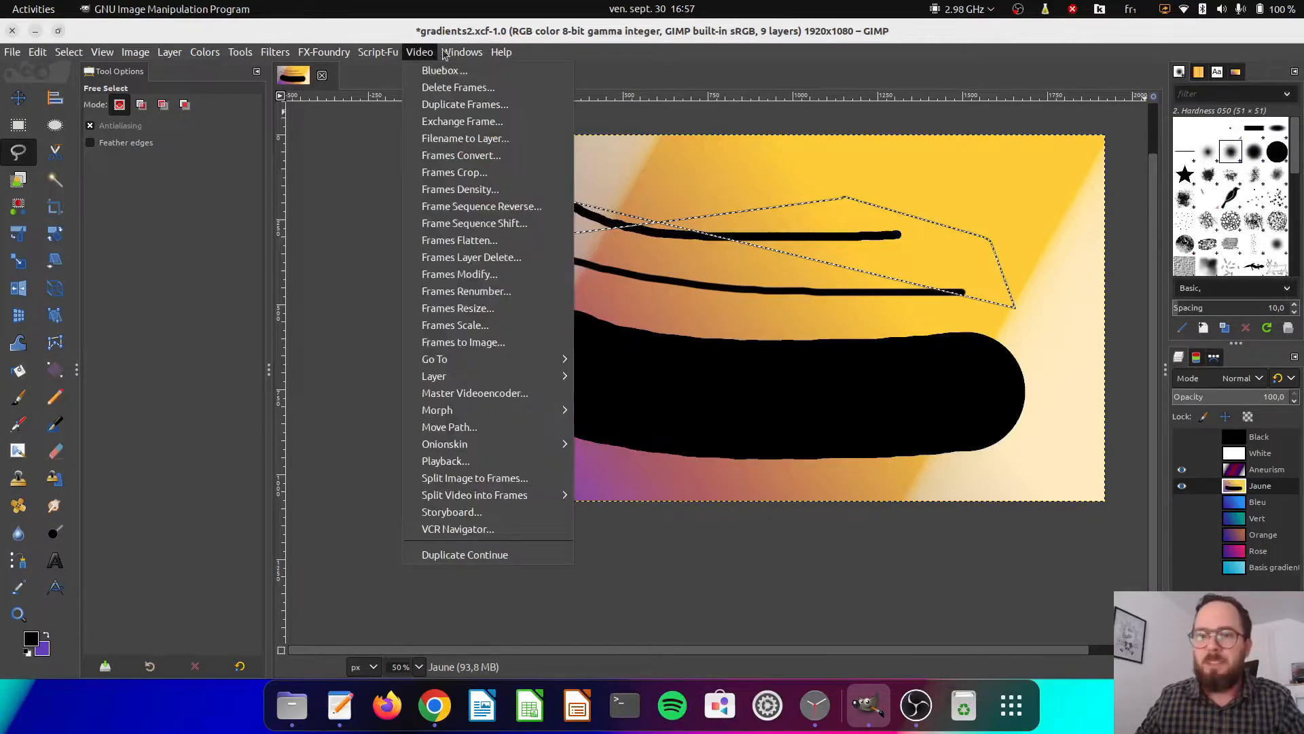
pyautogui.moveTo(446, 54)
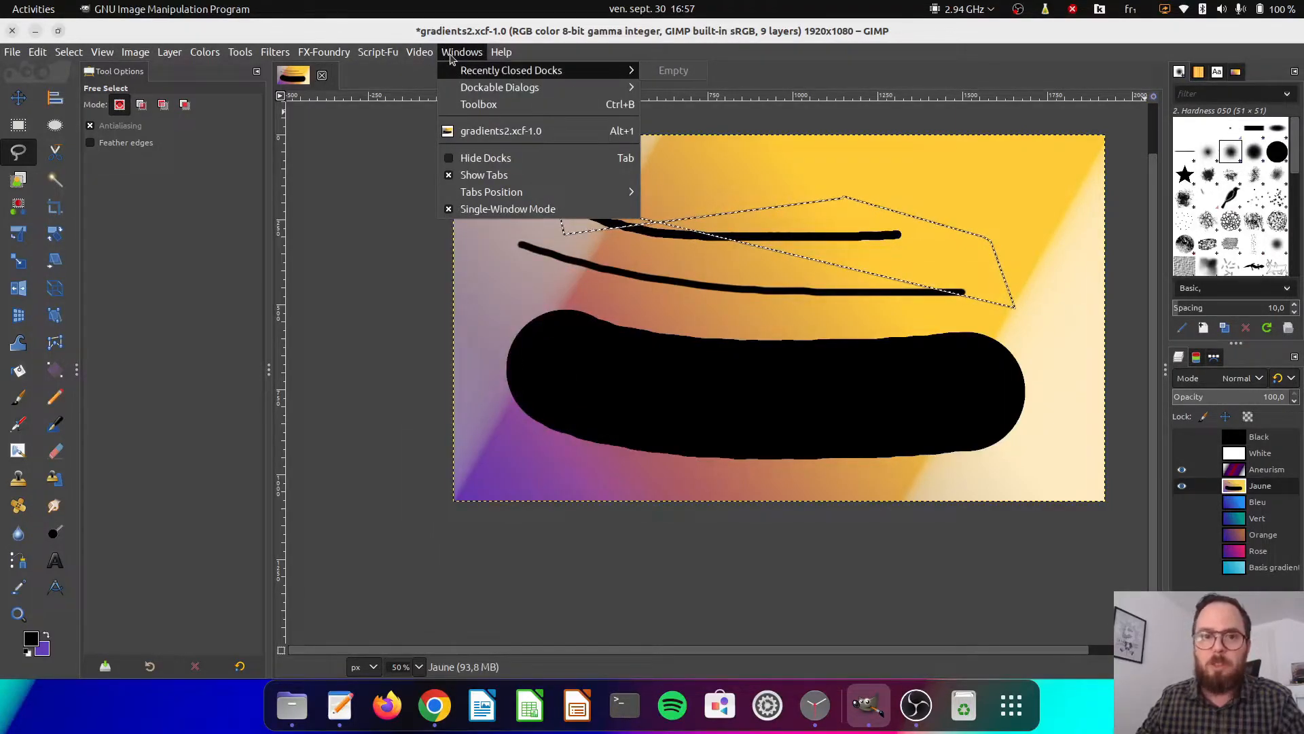
pyautogui.moveTo(470, 92)
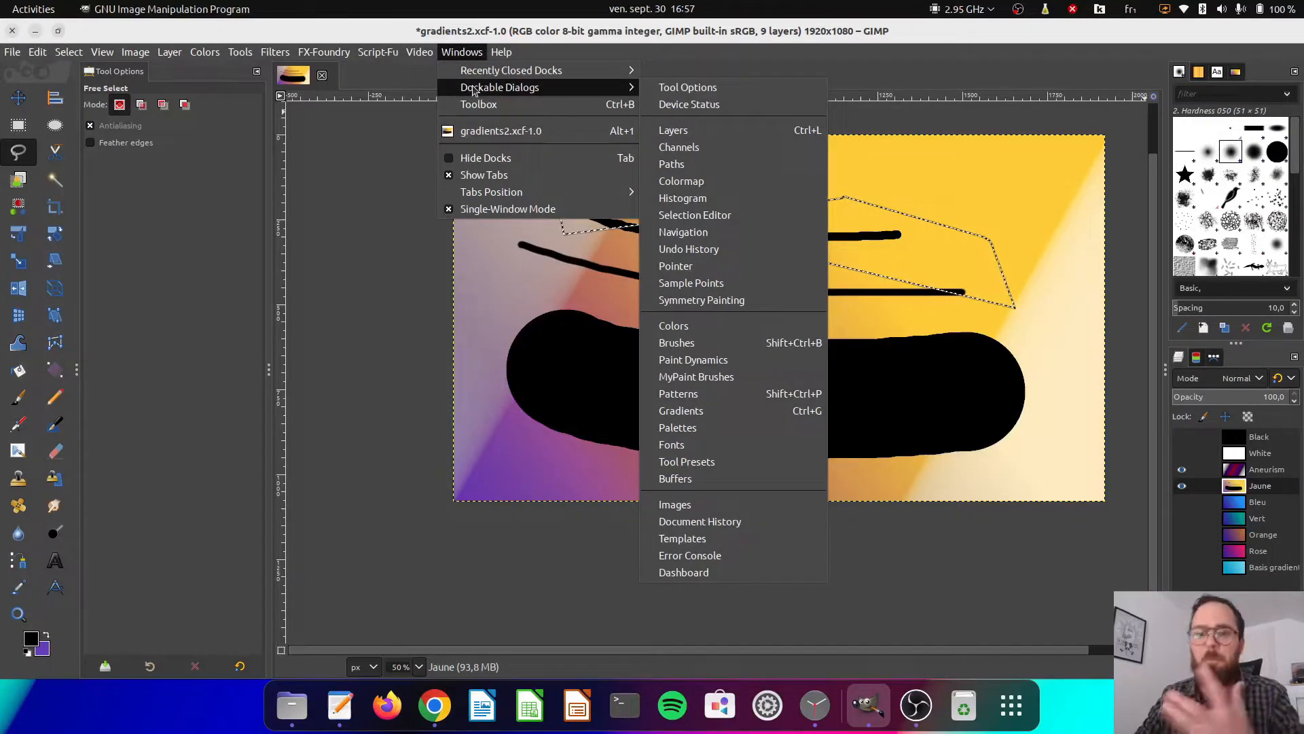
pyautogui.click(704, 233)
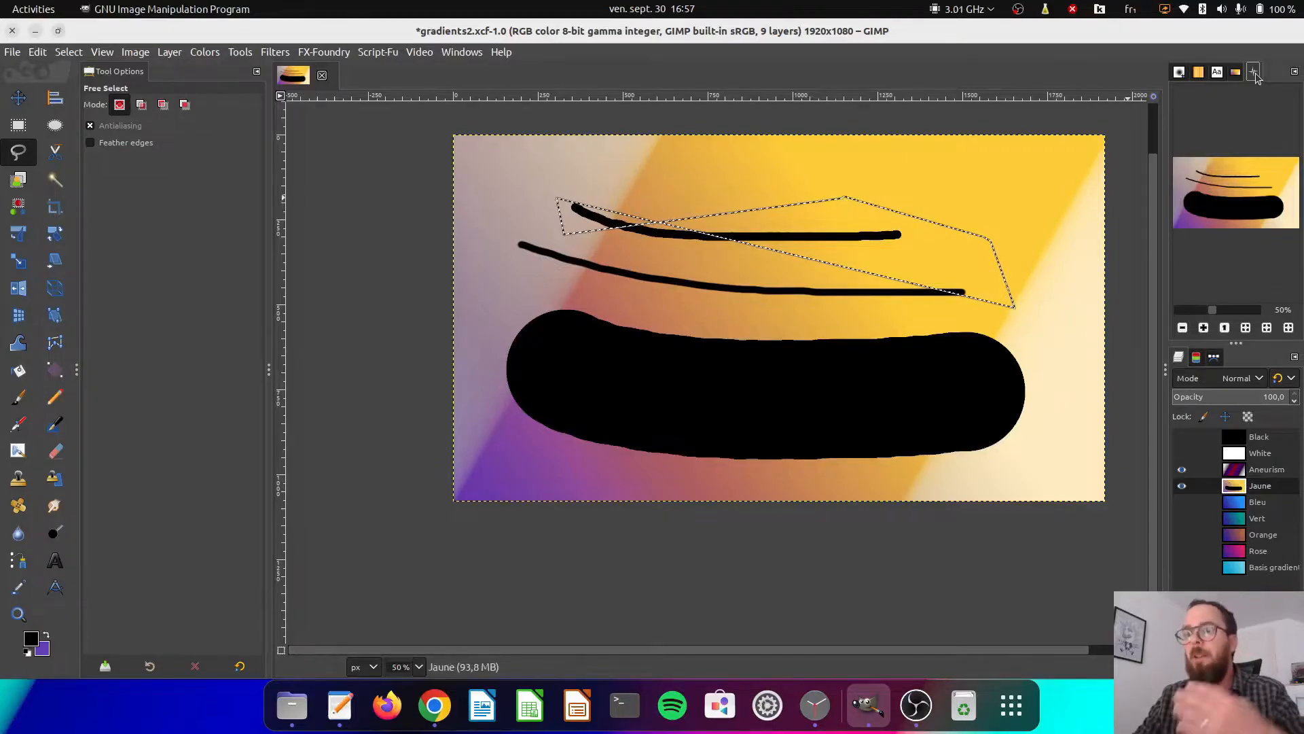
pyautogui.moveTo(1253, 72); pyautogui.dragTo(1253, 64)
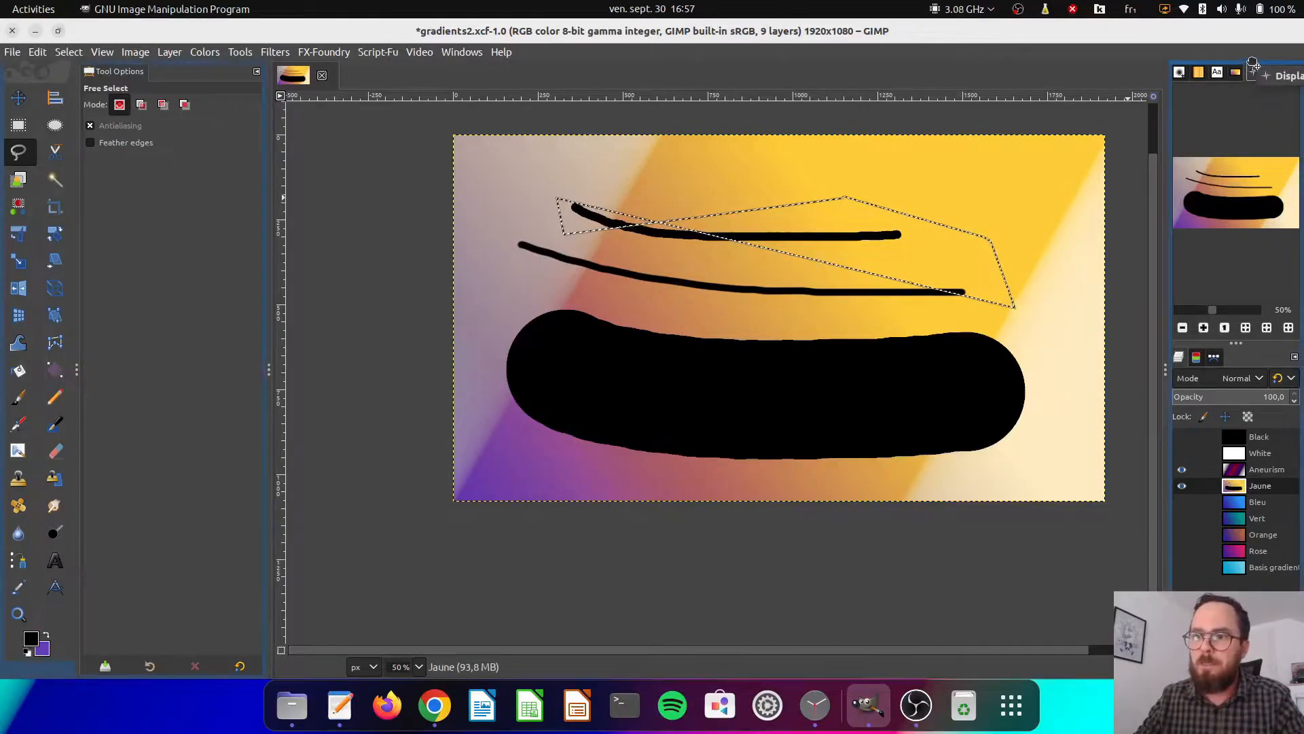
pyautogui.moveTo(1254, 63); pyautogui.dragTo(1247, 79)
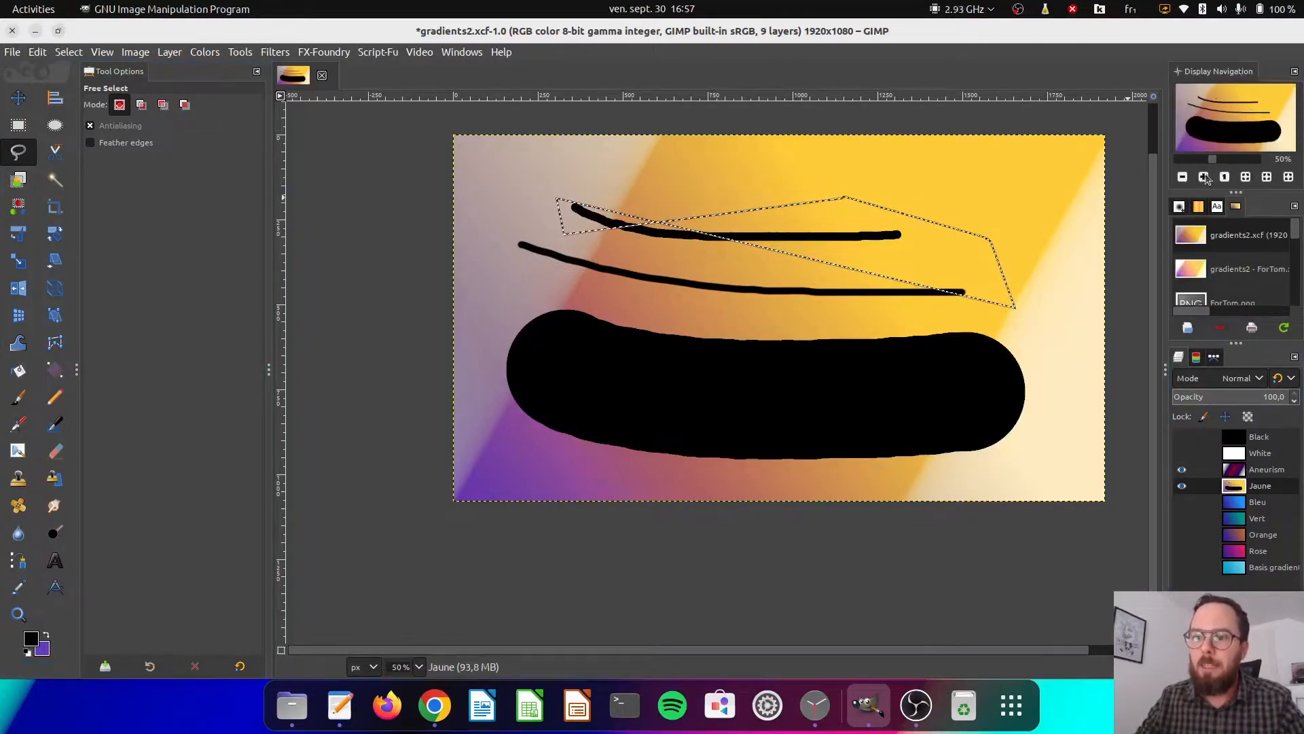
# Try the zoom controls of the Display Navigation dialog, finishing with the whole image fitted to the window.
pyautogui.click(1183, 176)
pyautogui.click(1203, 176)
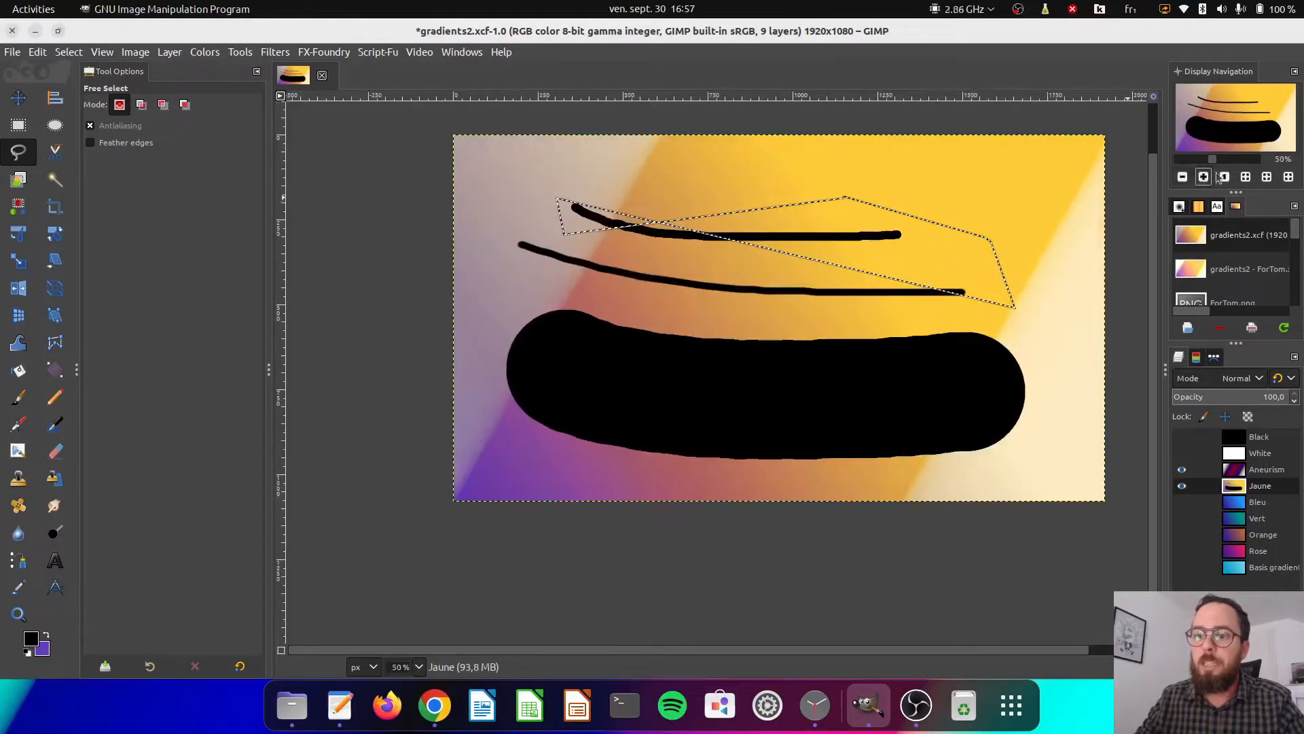
pyautogui.click(1225, 177)
pyautogui.click(1204, 176)
pyautogui.click(1183, 177)
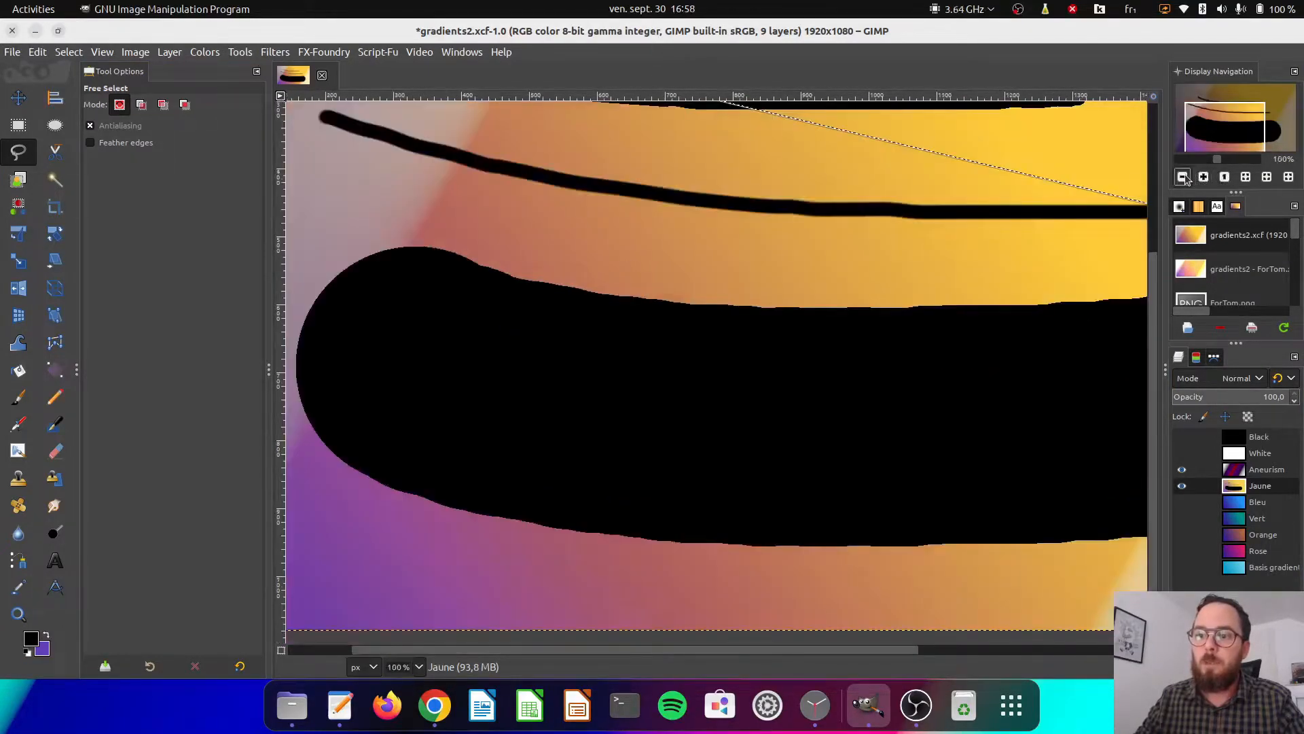
pyautogui.click(1184, 177)
pyautogui.click(1184, 177)
pyautogui.click(1204, 177)
pyautogui.click(1204, 176)
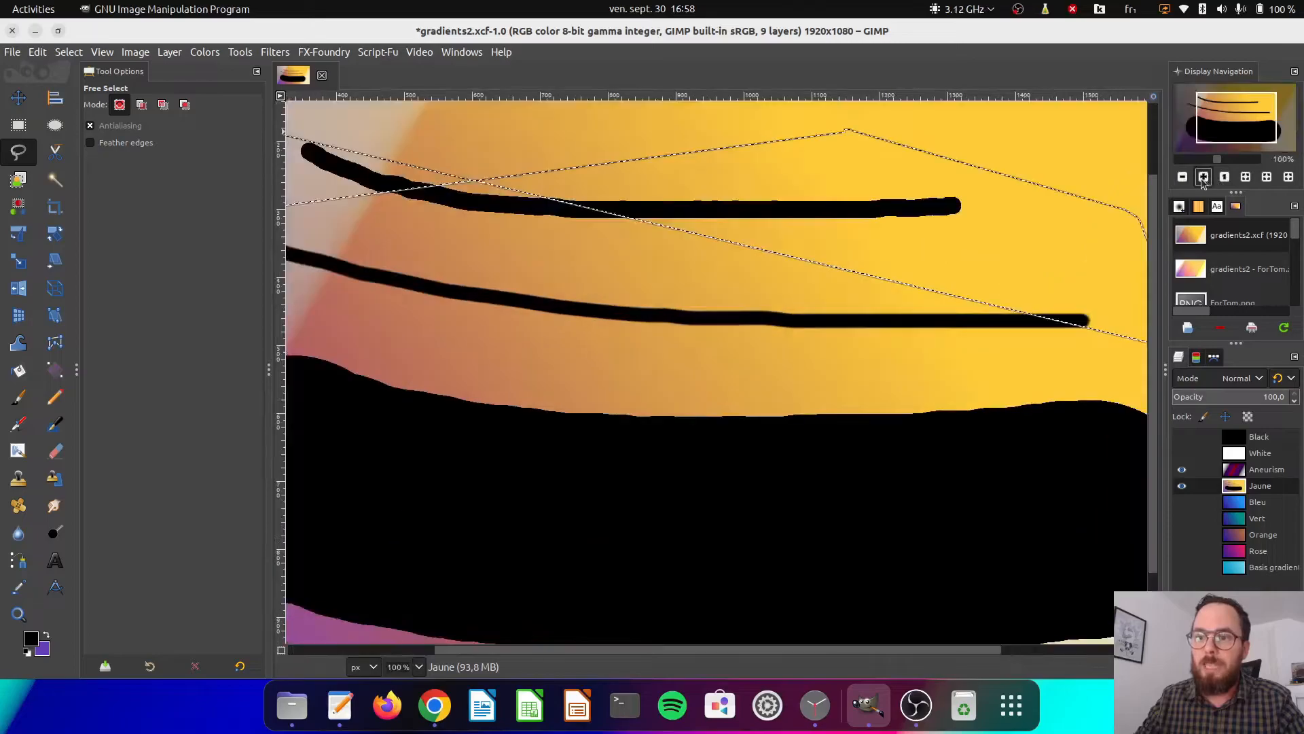
pyautogui.click(1183, 178)
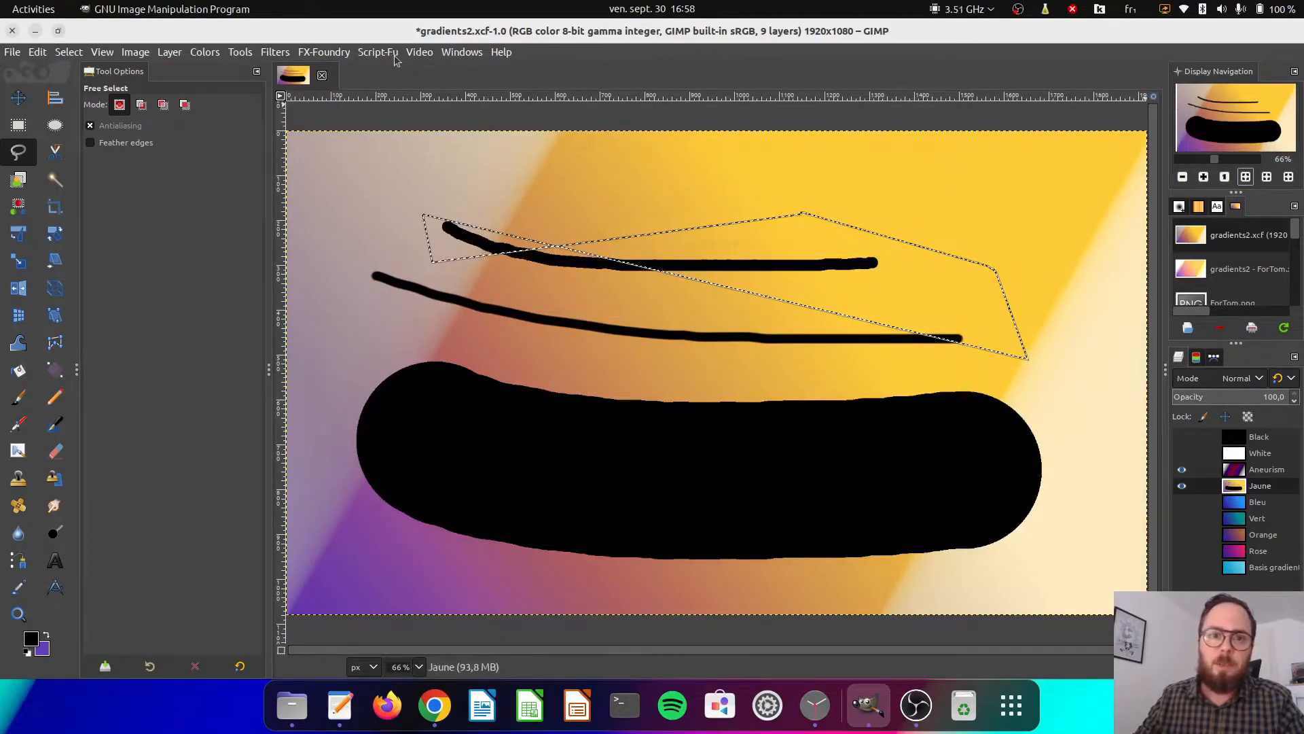
# Add the Selection Editor dialog next to Display Navigation and use it to select the entire image.
pyautogui.click(461, 52)
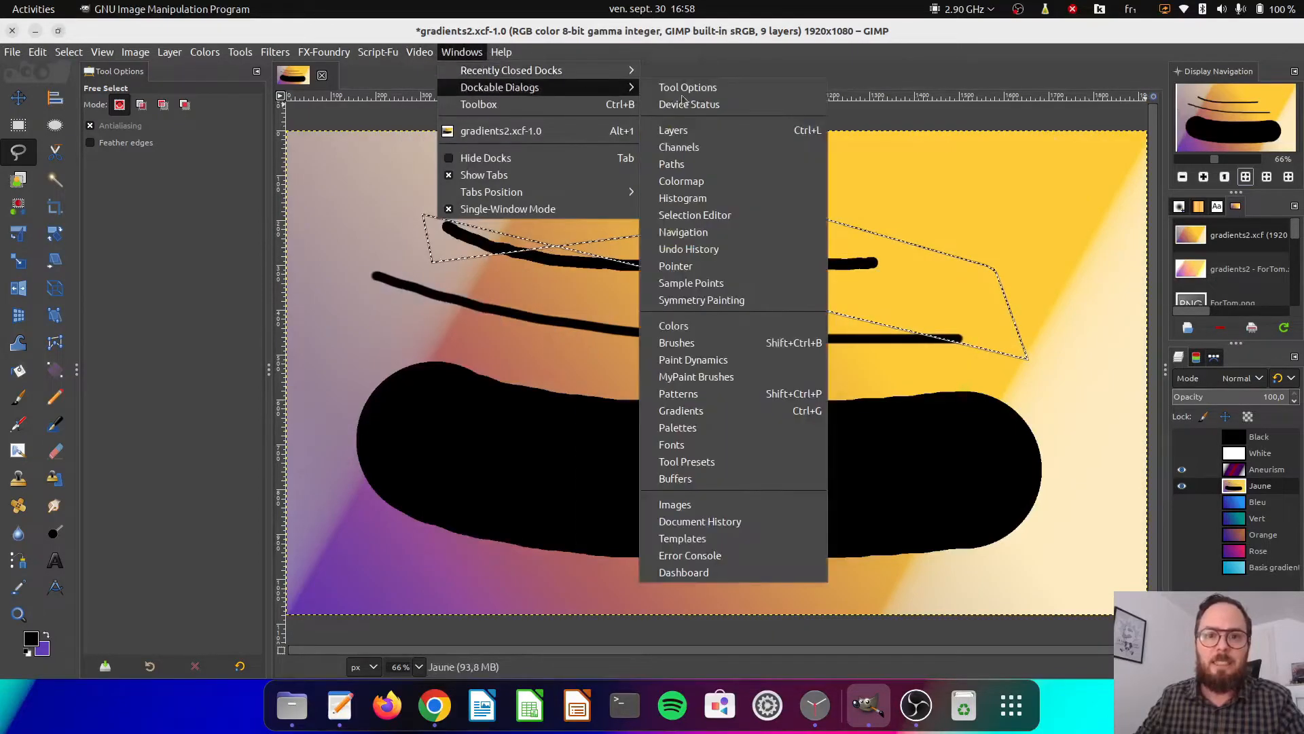
pyautogui.click(730, 215)
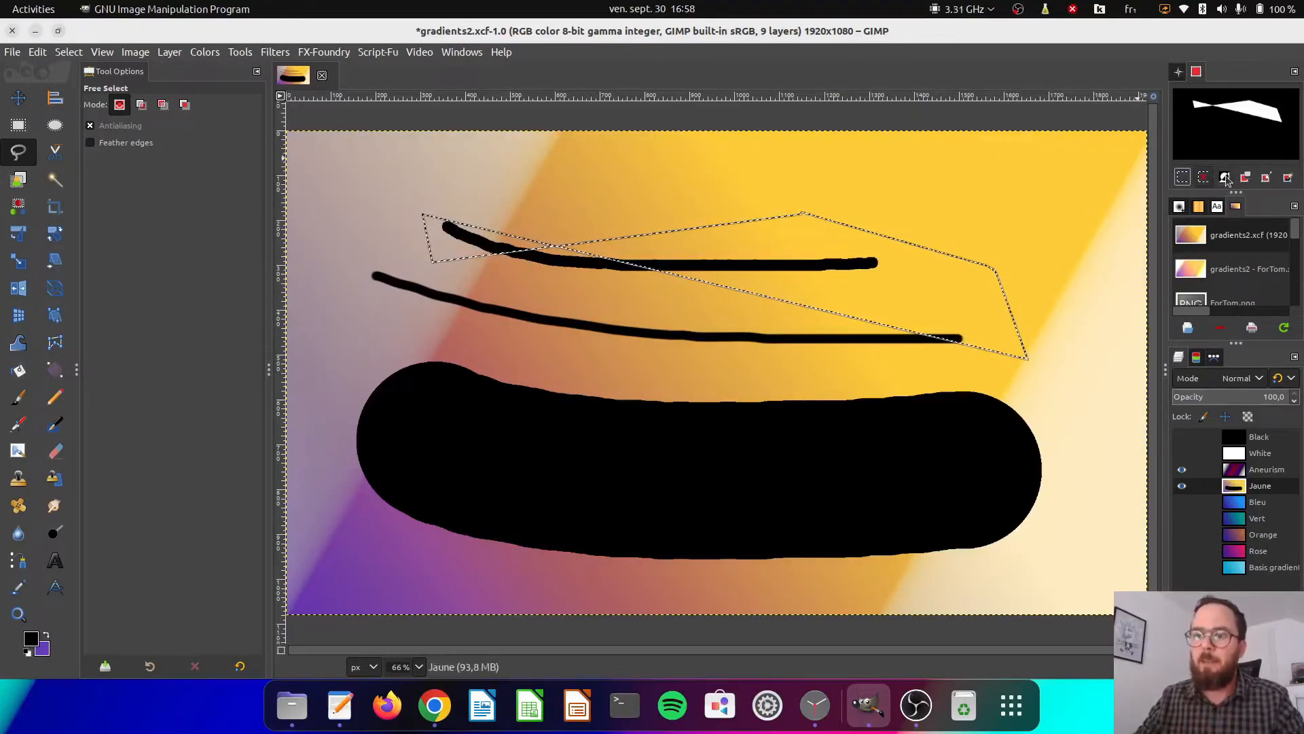
pyautogui.click(1182, 177)
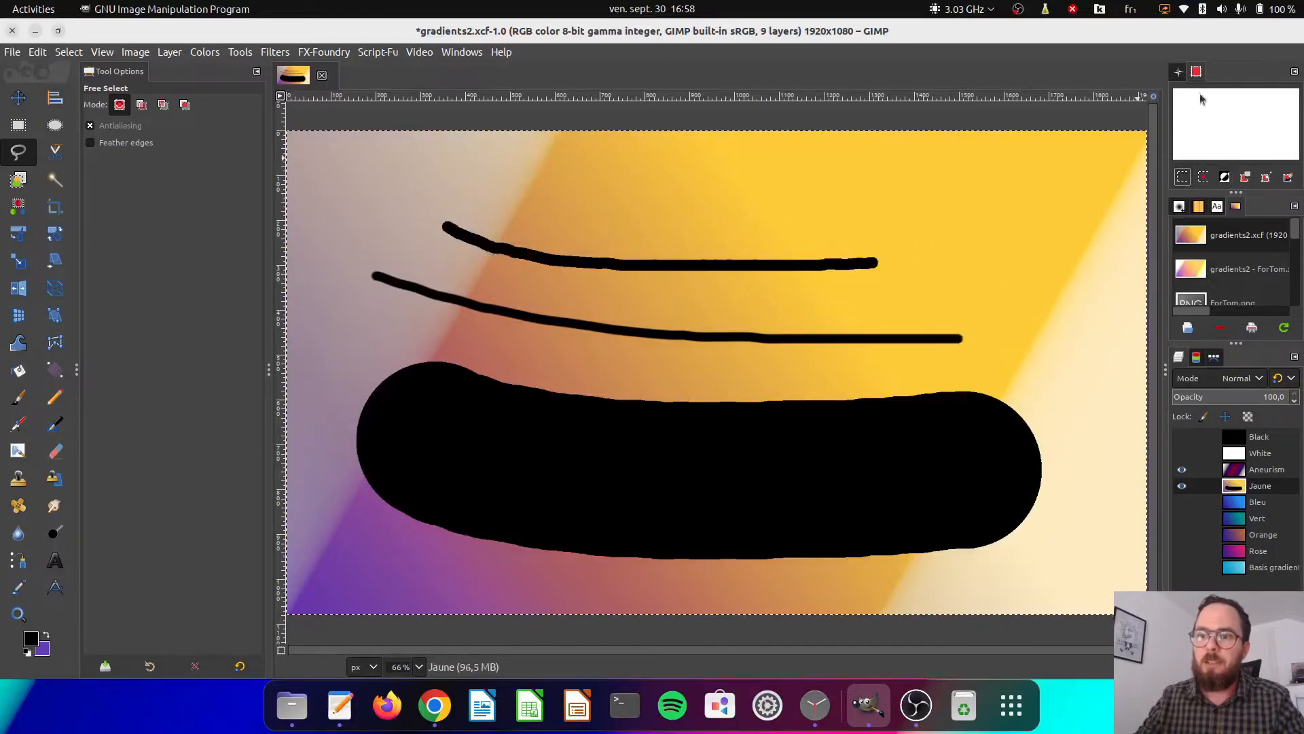
# Display the Navigation dialog, and close the Fonts and Document History dialogs in the Brushes group.
pyautogui.click(1179, 72)
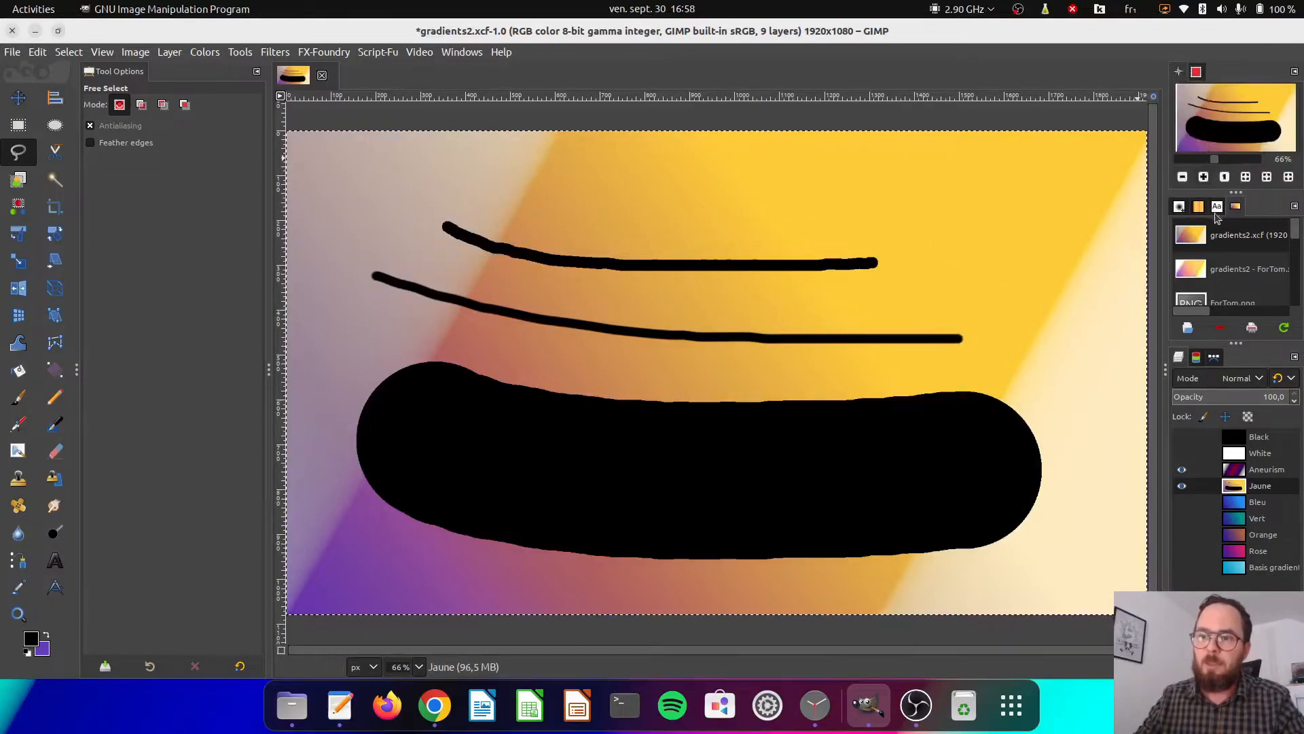
pyautogui.click(1180, 207)
pyautogui.click(1218, 208)
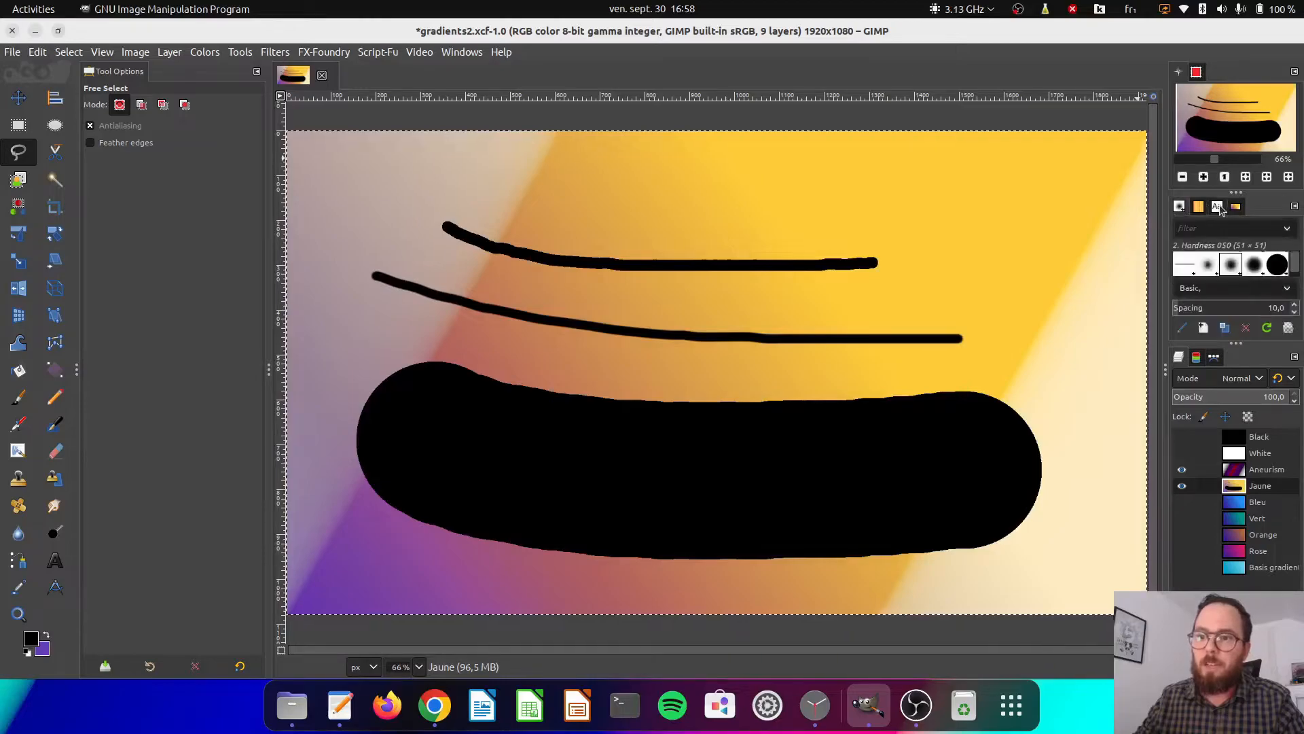
pyautogui.click(1294, 206)
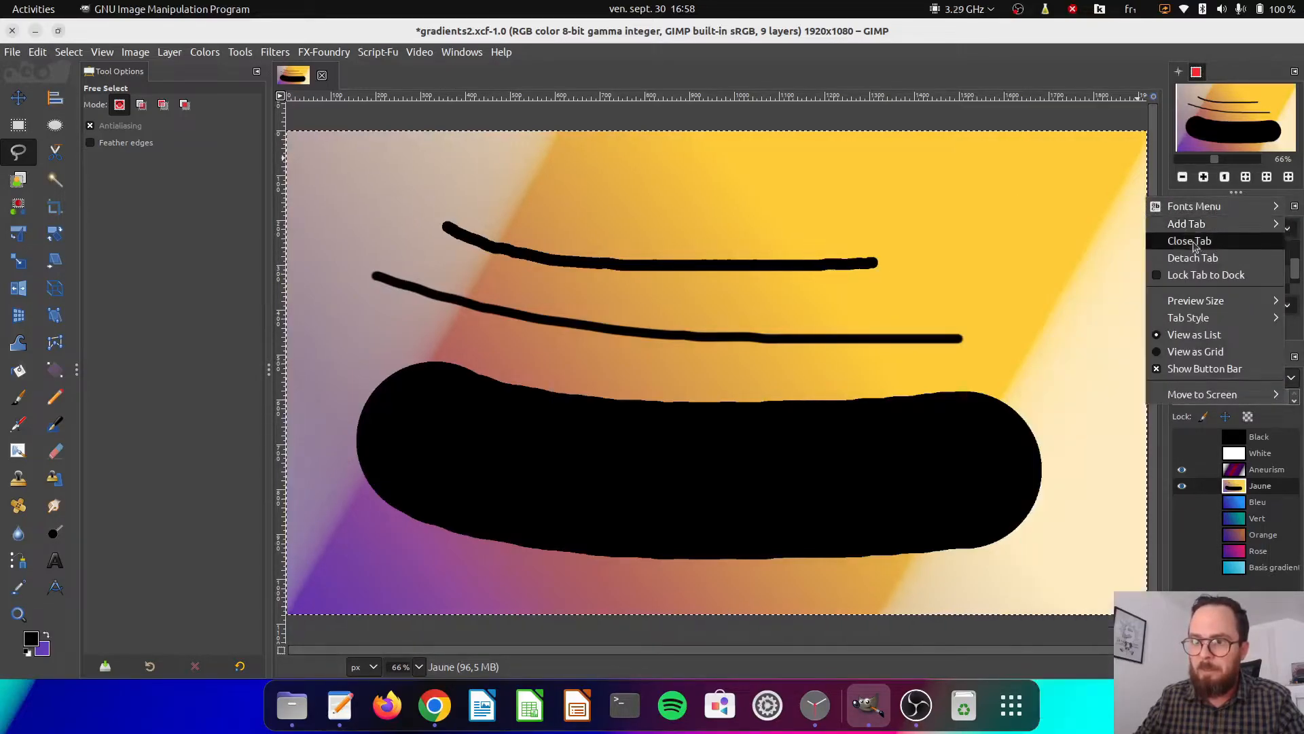
pyautogui.click(1202, 240)
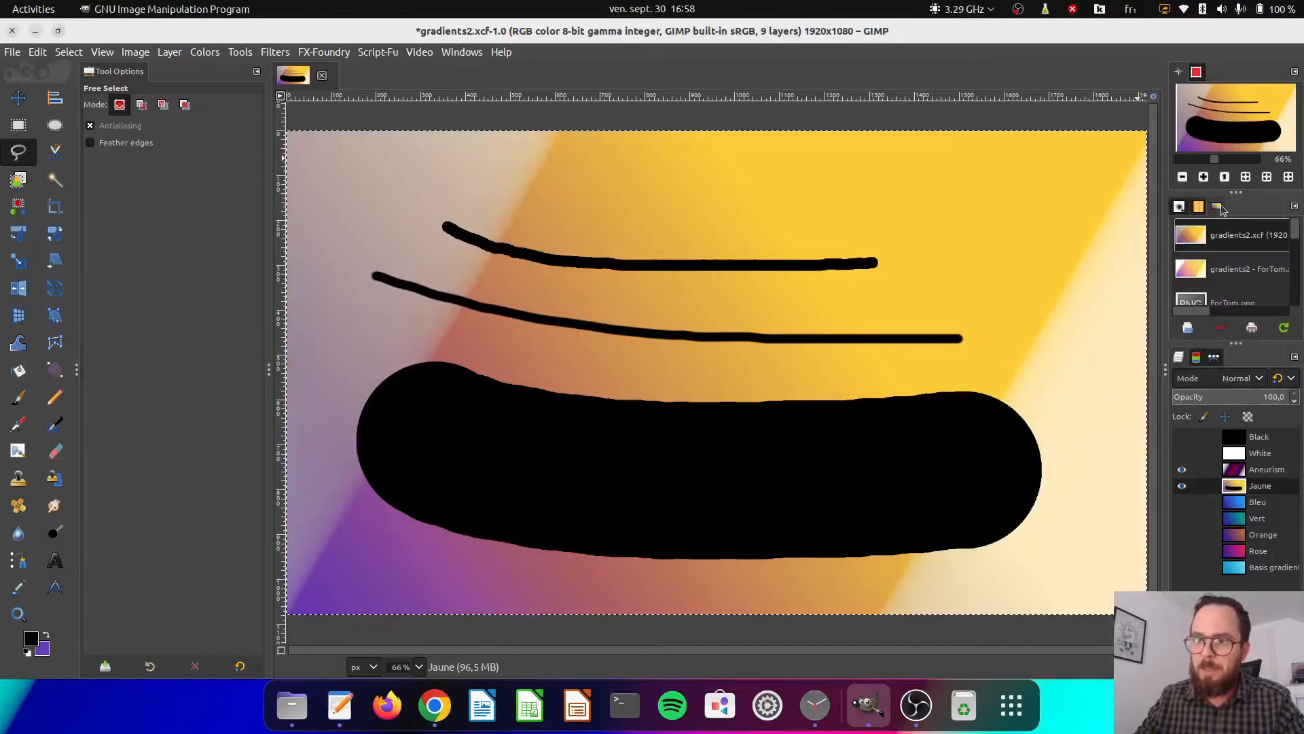
pyautogui.click(1293, 206)
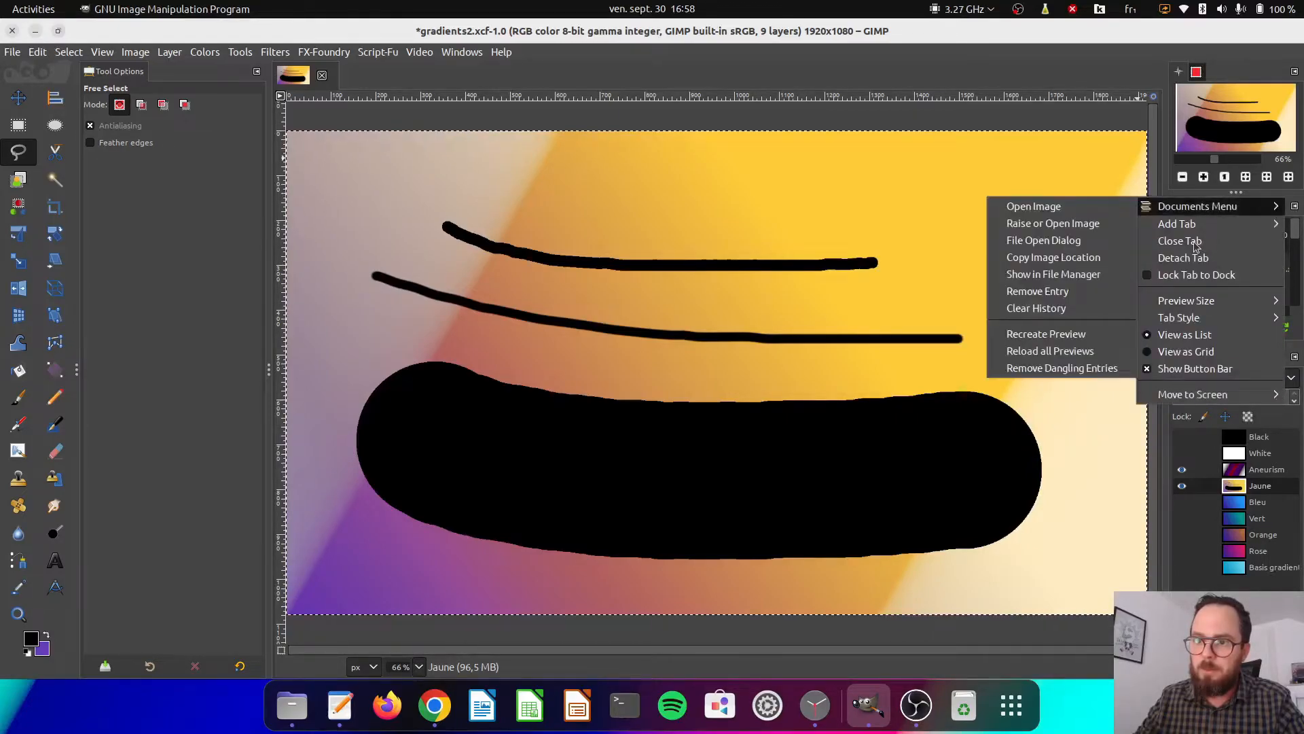
pyautogui.click(1195, 242)
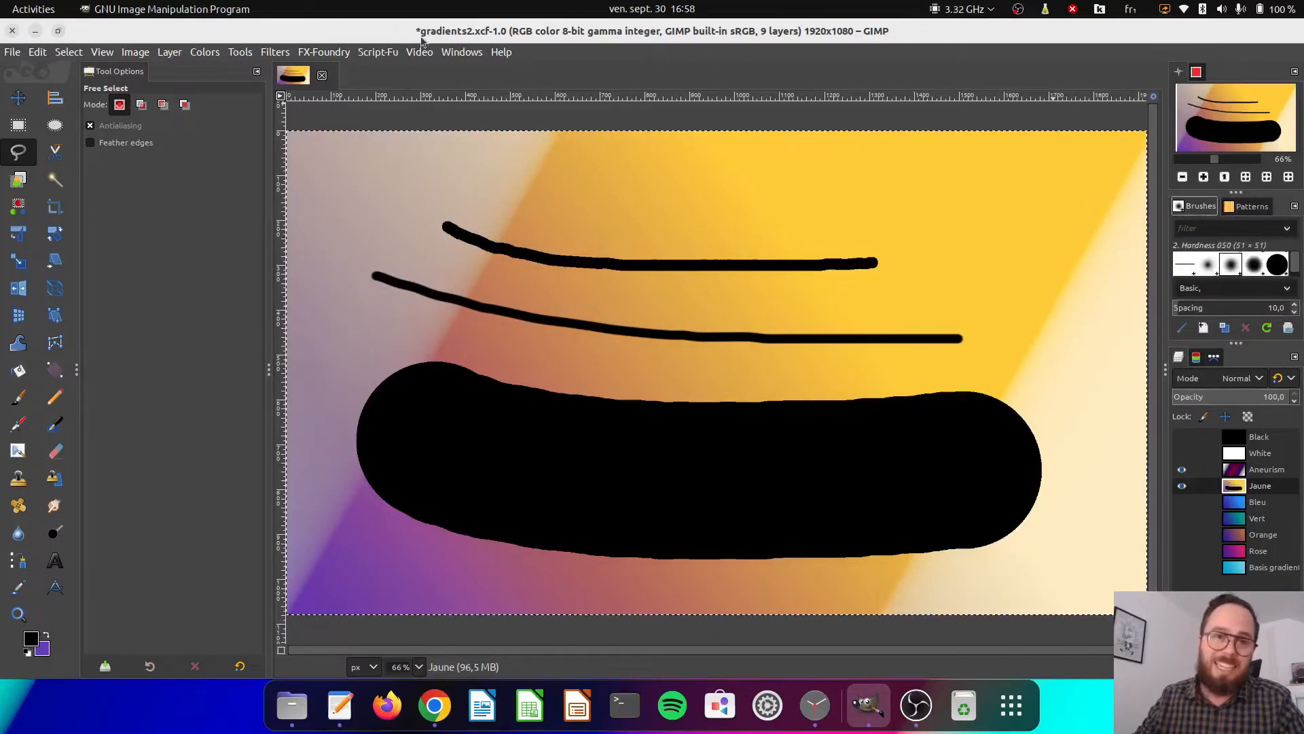
# Add the Colors (FG/BG Color) dialog and move it into the dialog group holding Brushes and Patterns, as its first tab.
pyautogui.click(462, 53)
pyautogui.press('Escape')
pyautogui.click(421, 53)
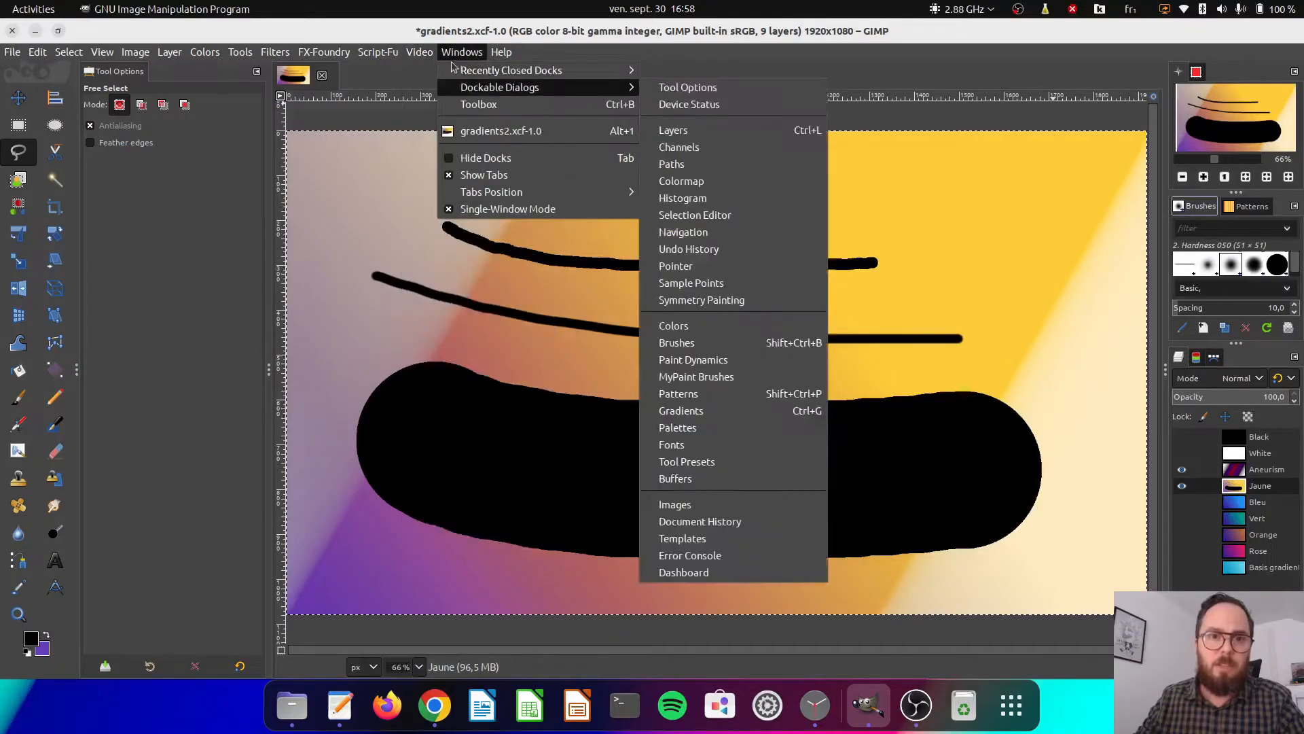
pyautogui.moveTo(469, 87)
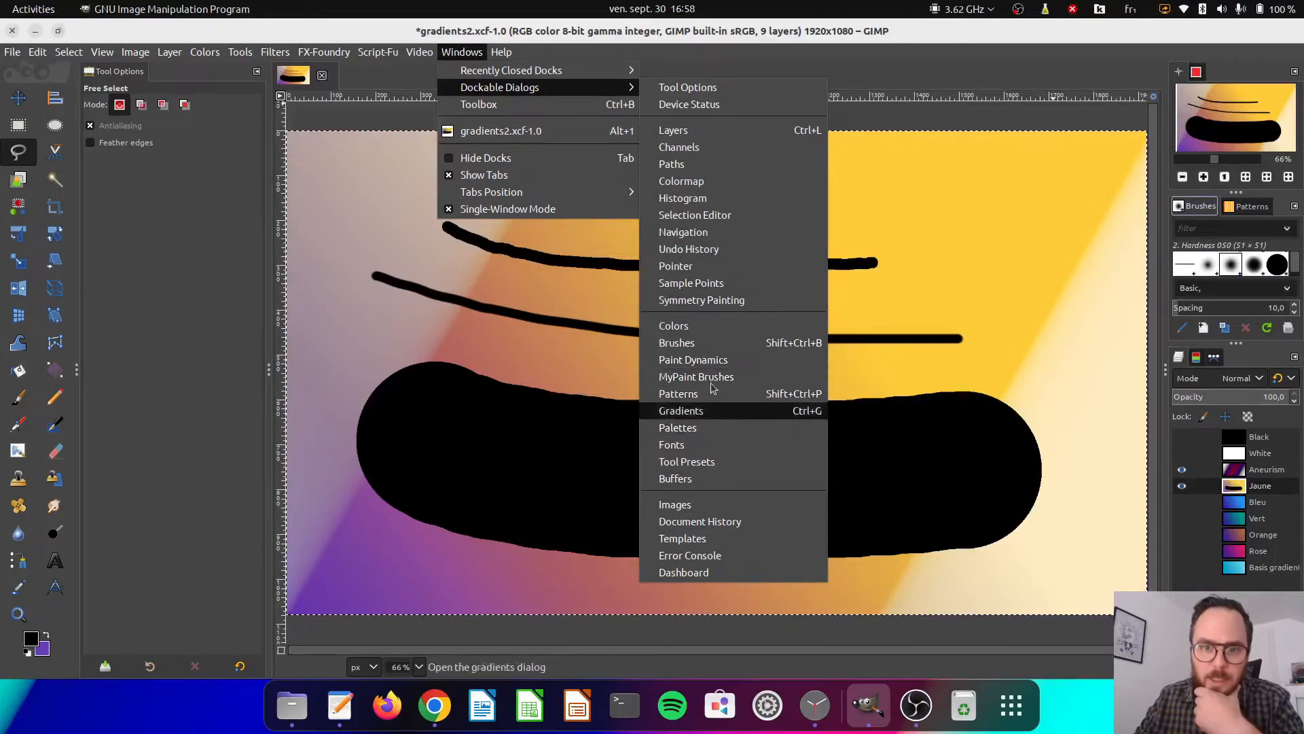
pyautogui.click(706, 331)
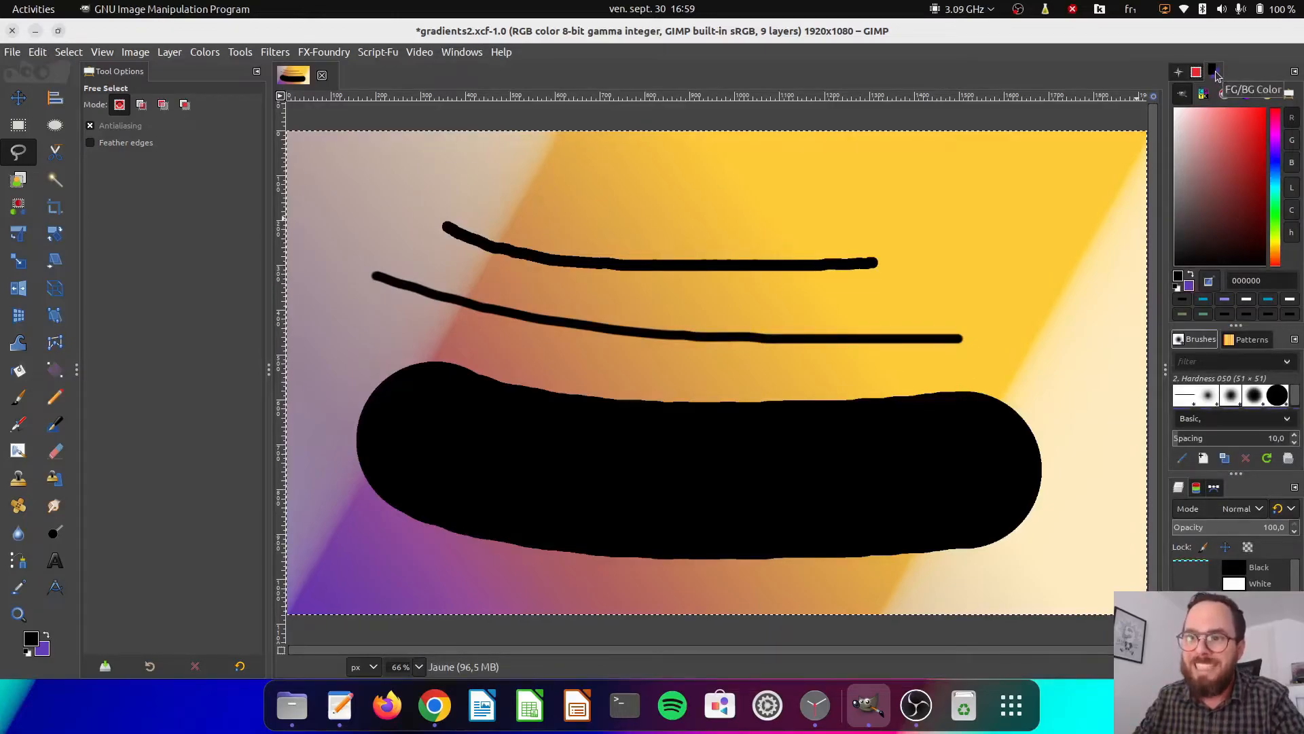
pyautogui.moveTo(1215, 76)
pyautogui.mouseDown()
pyautogui.moveTo(1178, 340)
pyautogui.moveTo(1240, 346)
pyautogui.mouseUp()
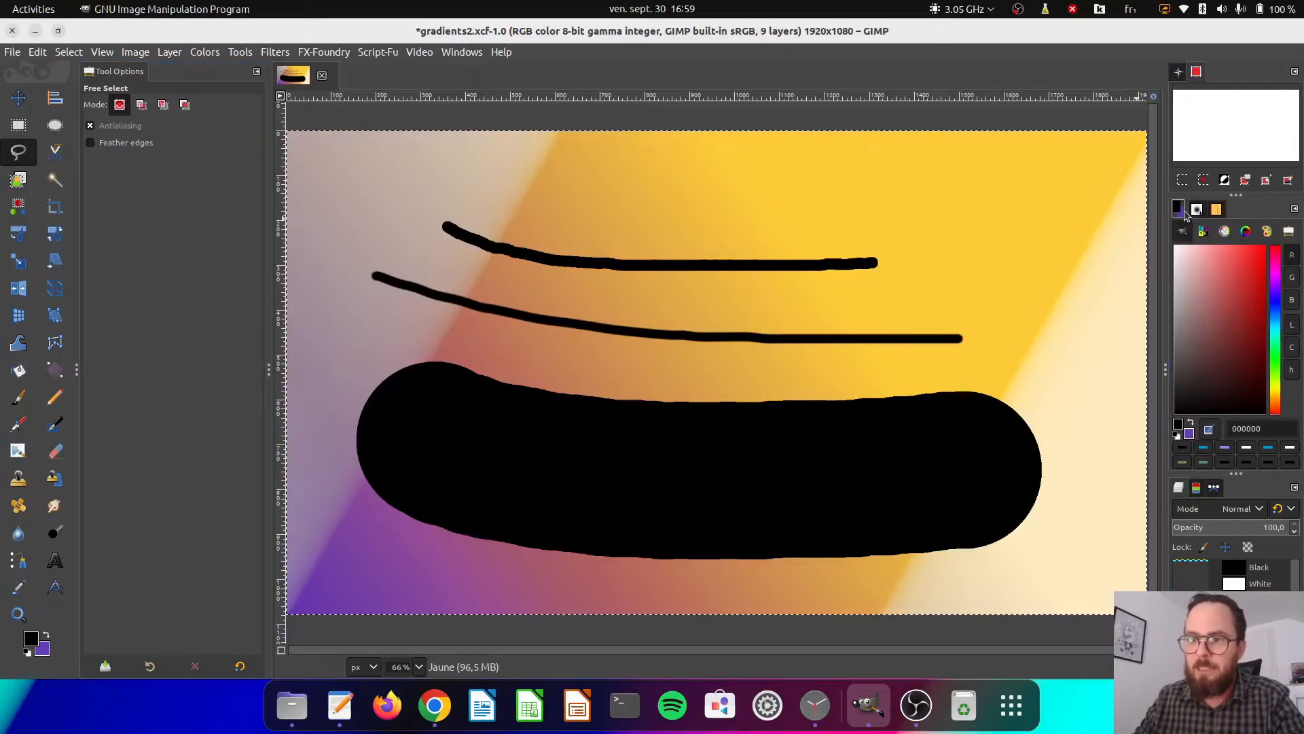
# Widen the dock column containing Selection Editor and look through its Brushes and Patterns dialogs, finishing on FG/BG Color.
pyautogui.moveTo(1071, 358); pyautogui.dragTo(1074, 364)
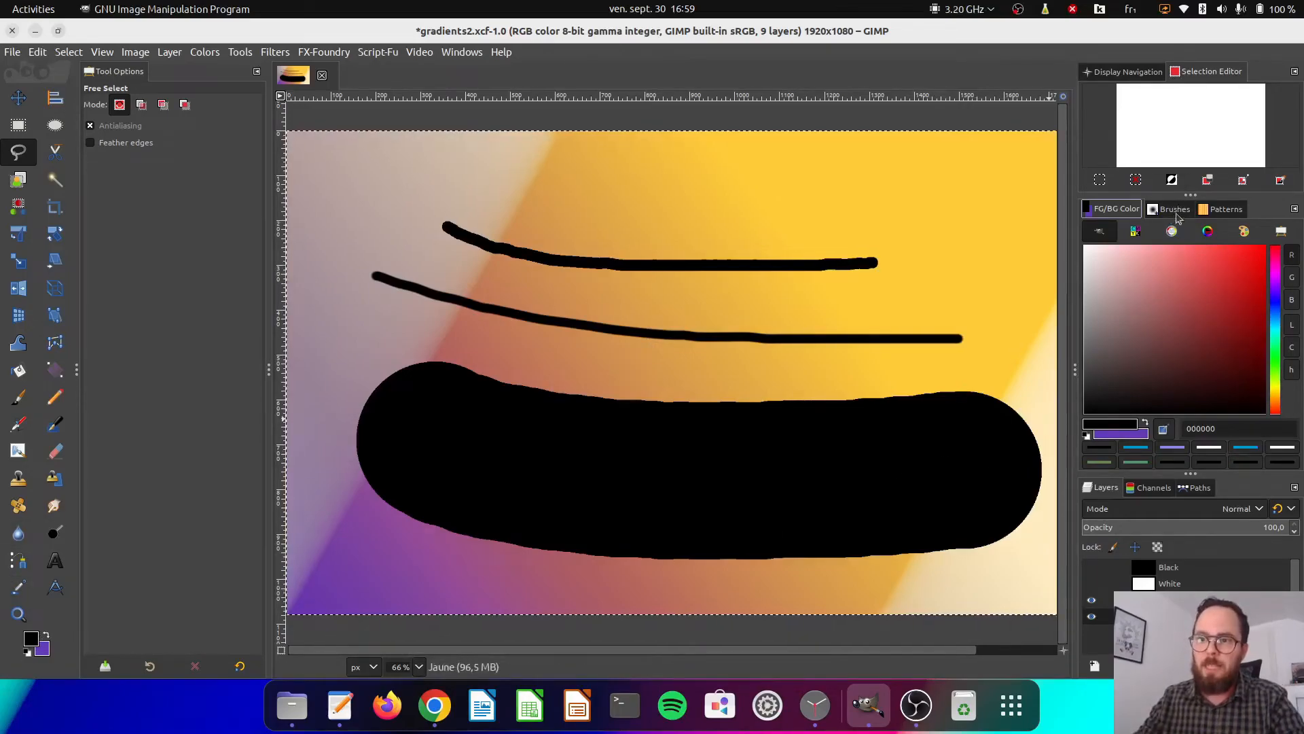
pyautogui.scroll(-1, 1234, 213)
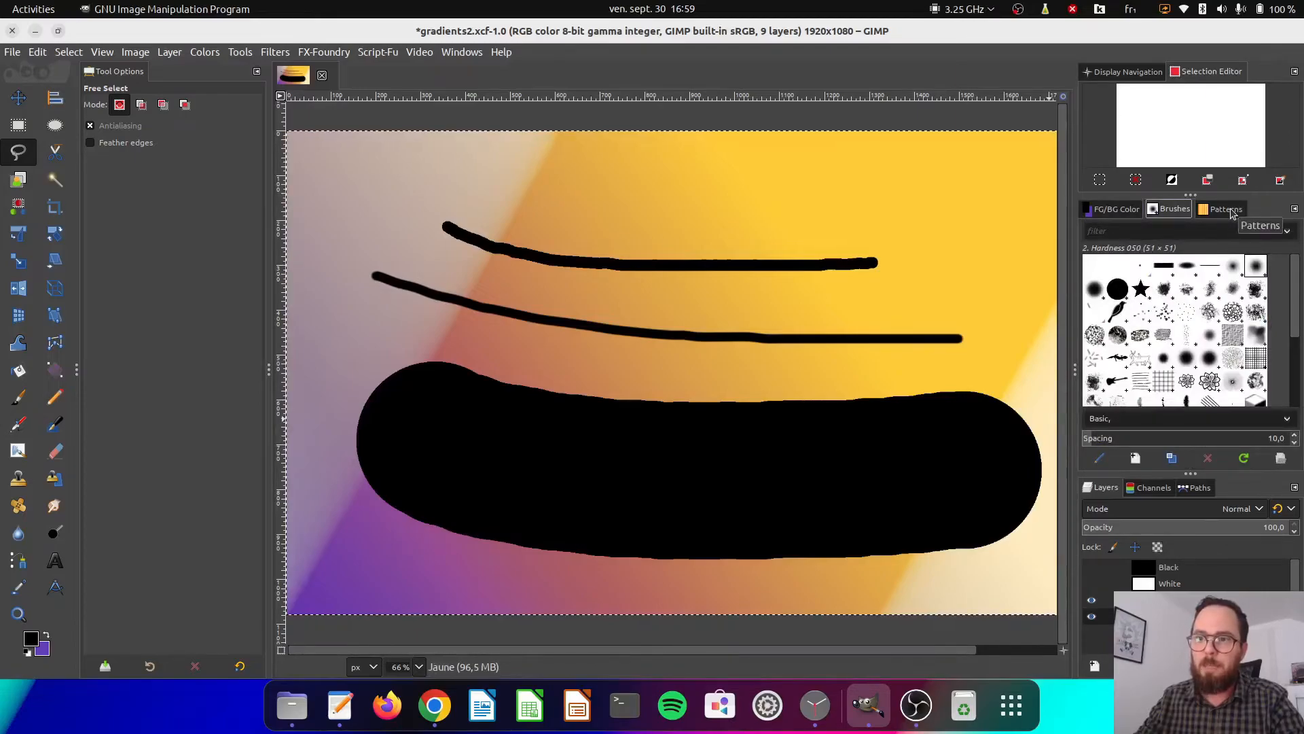
pyautogui.click(1220, 211)
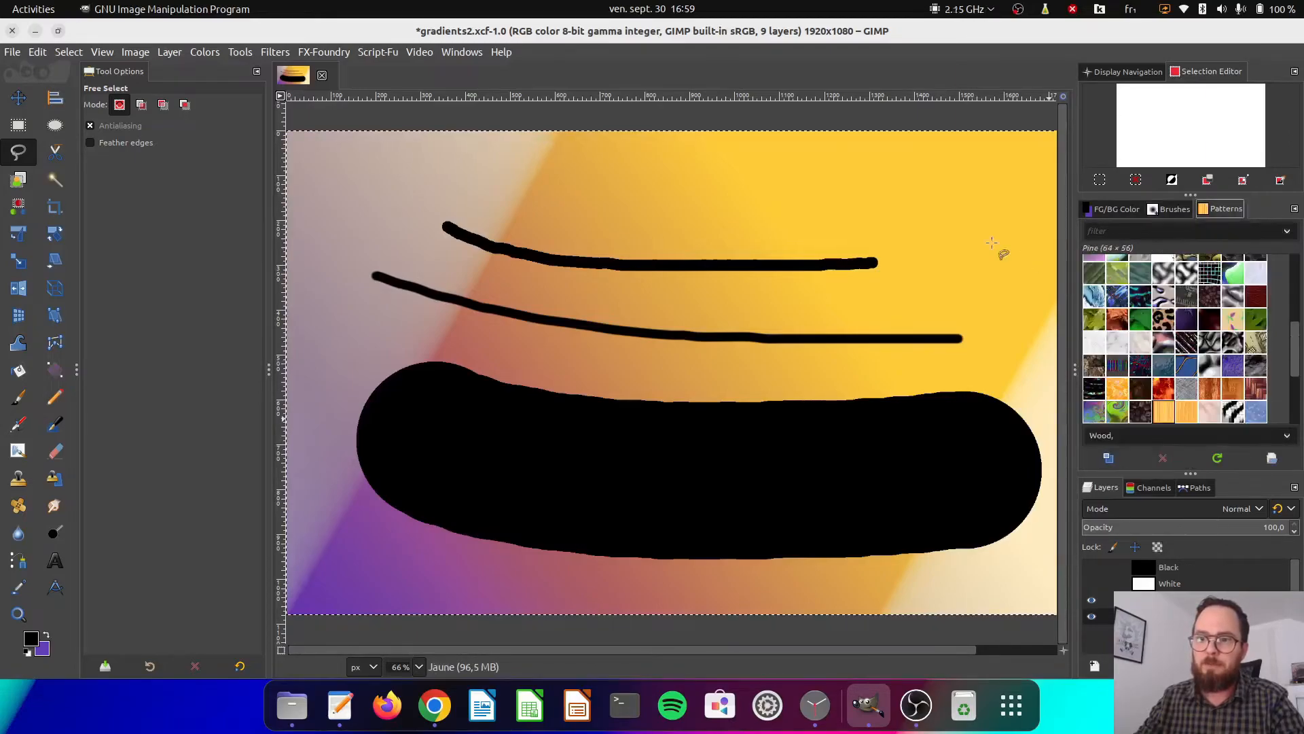
pyautogui.click(1115, 212)
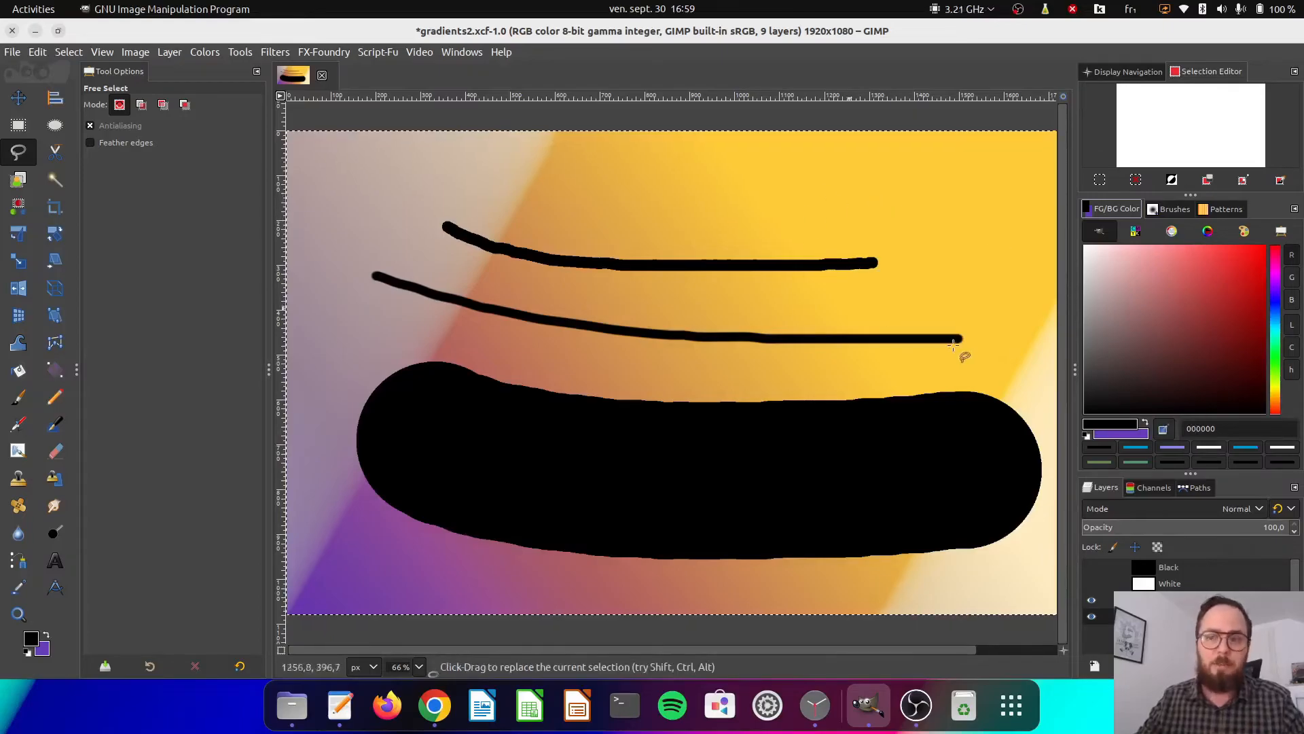
# Narrow the dock column slightly and move the Layers dialog into its own column between the image and the other docks.
pyautogui.moveTo(1075, 333); pyautogui.dragTo(1123, 334)
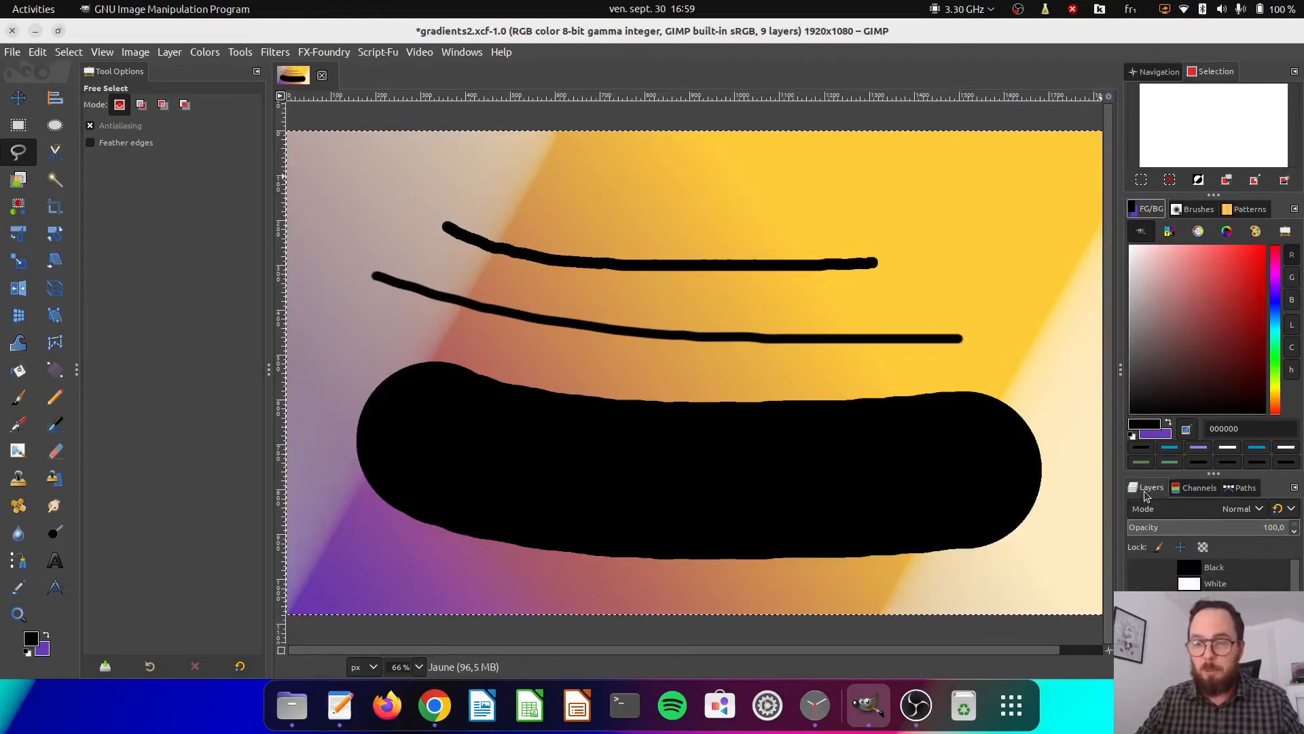
pyautogui.moveTo(1150, 498); pyautogui.dragTo(1125, 494)
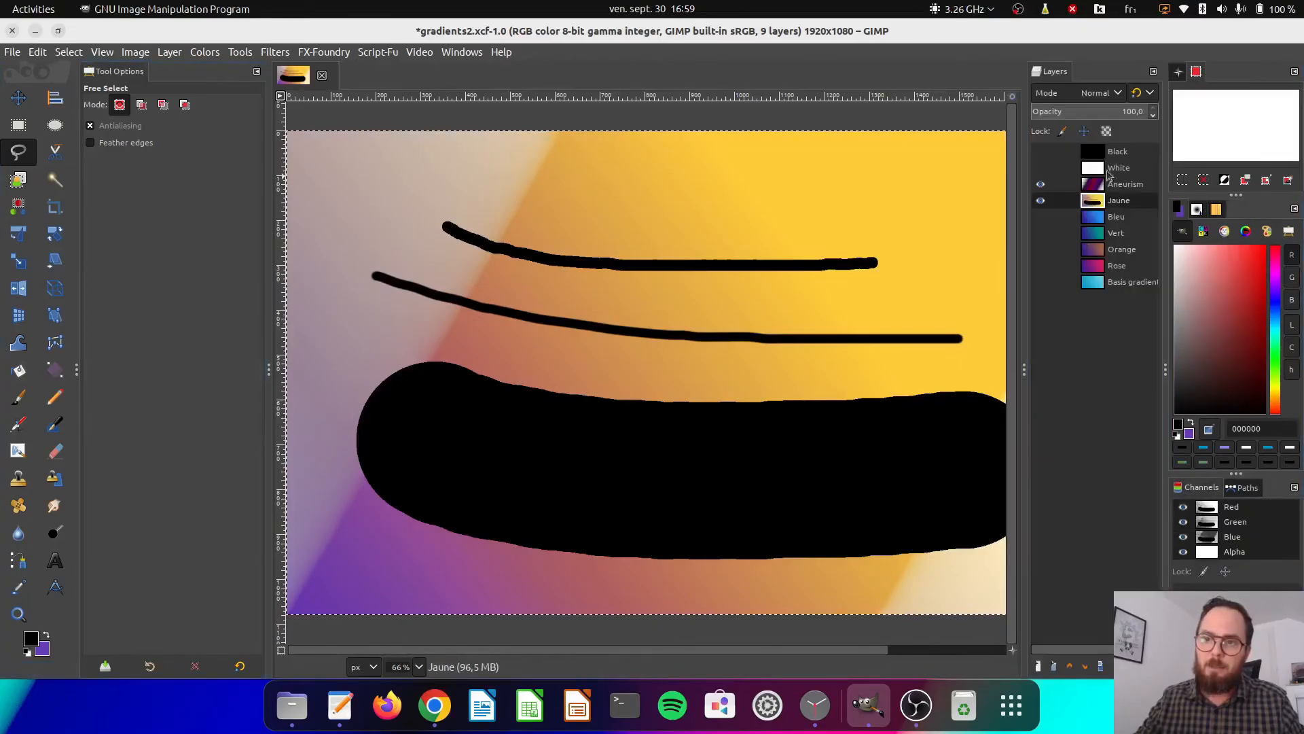